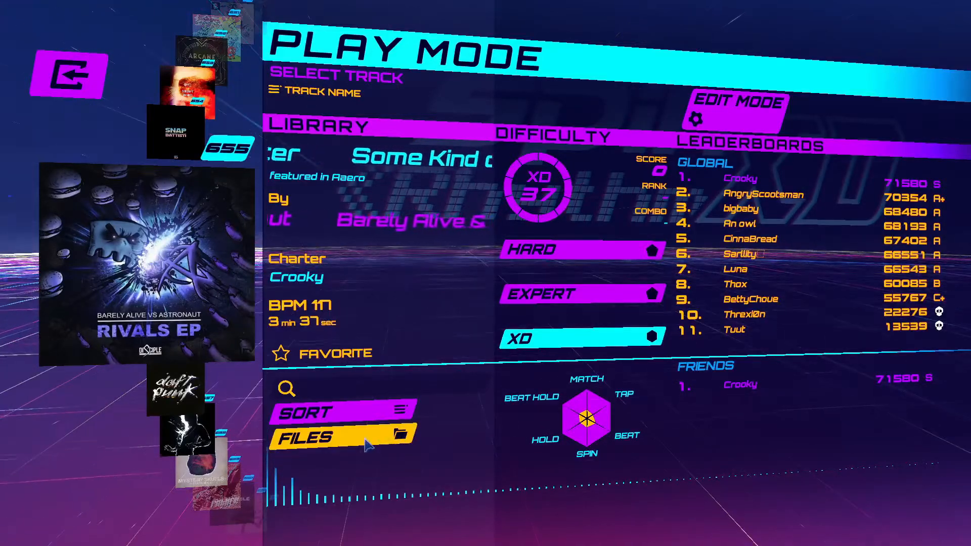
- Open the file options for the custom track library
click(344, 436)
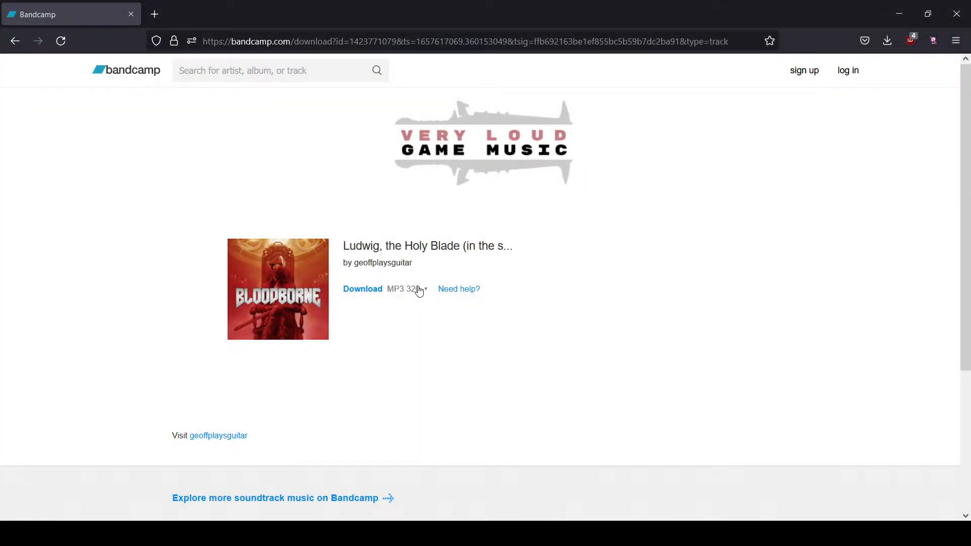
- Switch to the Bandcamp download page and set the Ludwig, the Holy Blade track's format to Ogg Vorbis
click(419, 290)
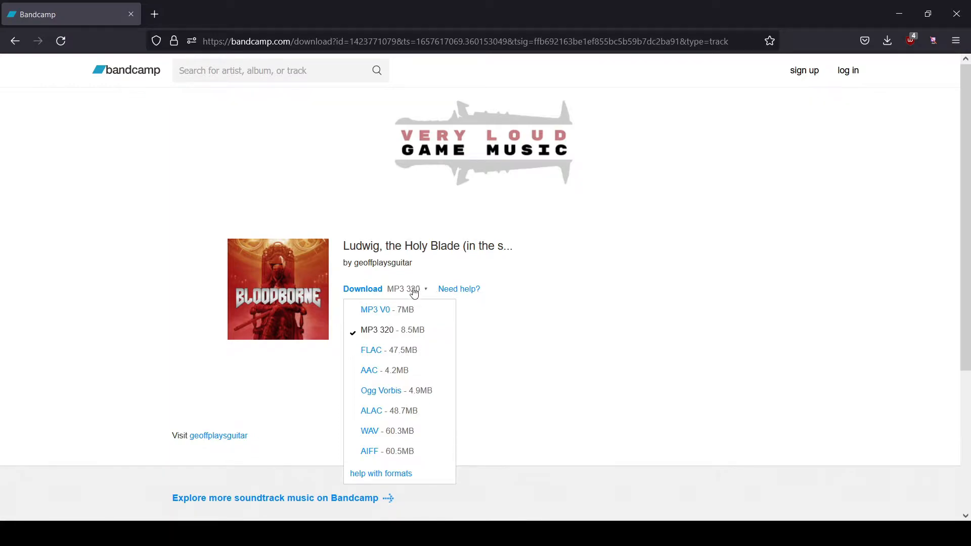
click(378, 354)
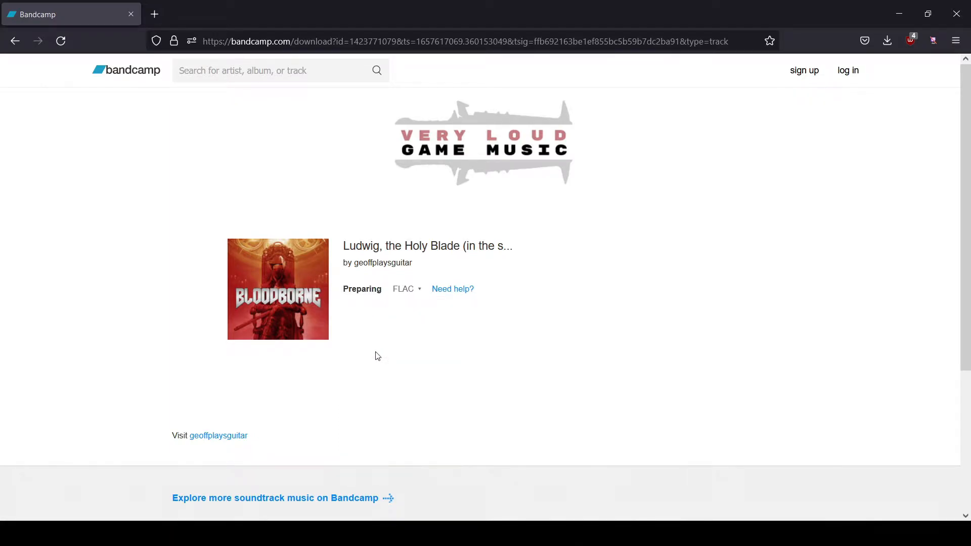
click(415, 290)
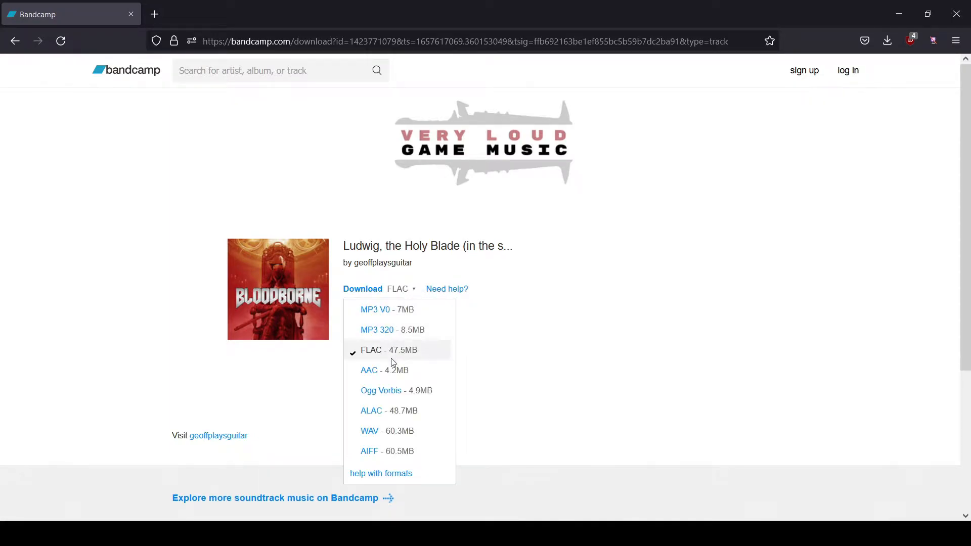
click(388, 397)
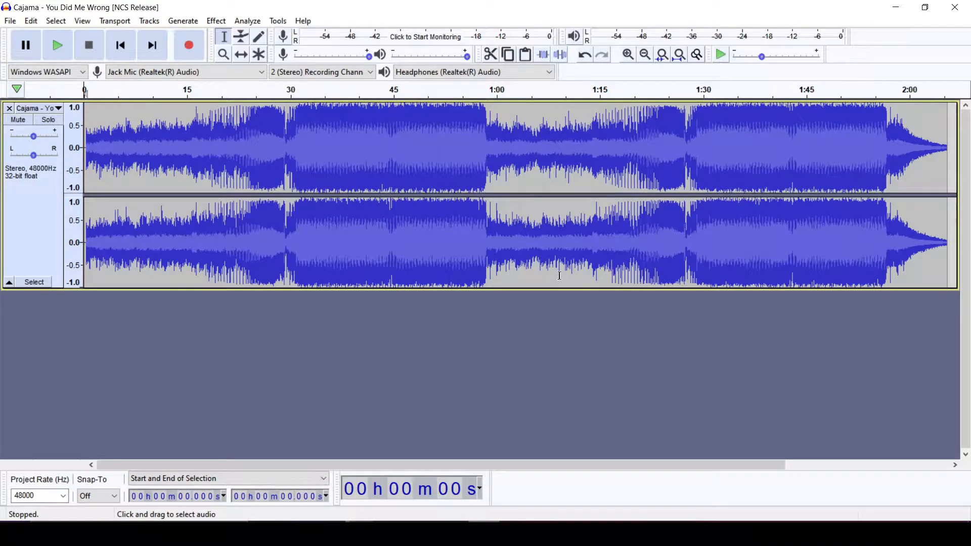
- Switch to Audacity and bring up the export options for the Cajama - You Did Me Wrong project
click(10, 21)
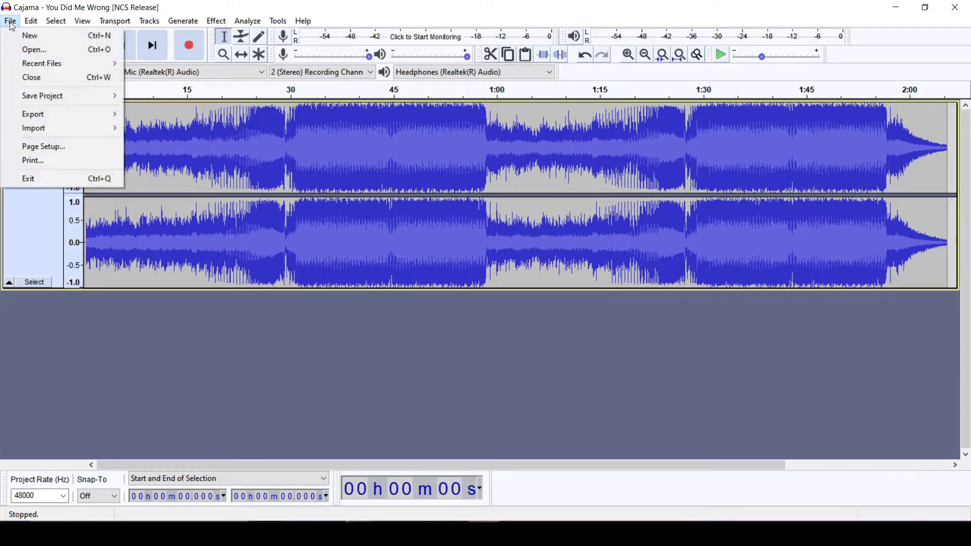
mouse_move(81, 114)
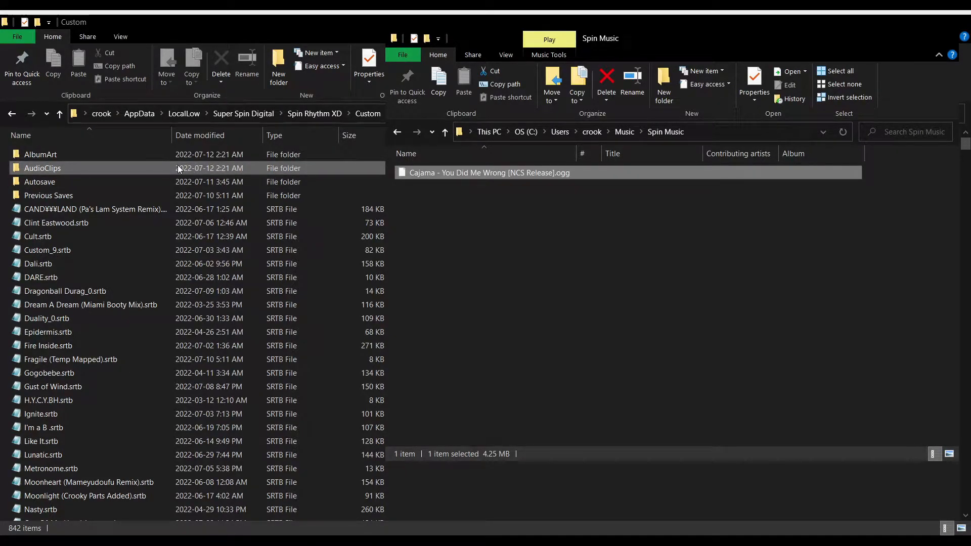
- Put Cajama - You Did Me Wrong [NCS Release].ogg into the AudioClips folder and alone.png into the AlbumArt folder
drag(178, 166, 177, 166)
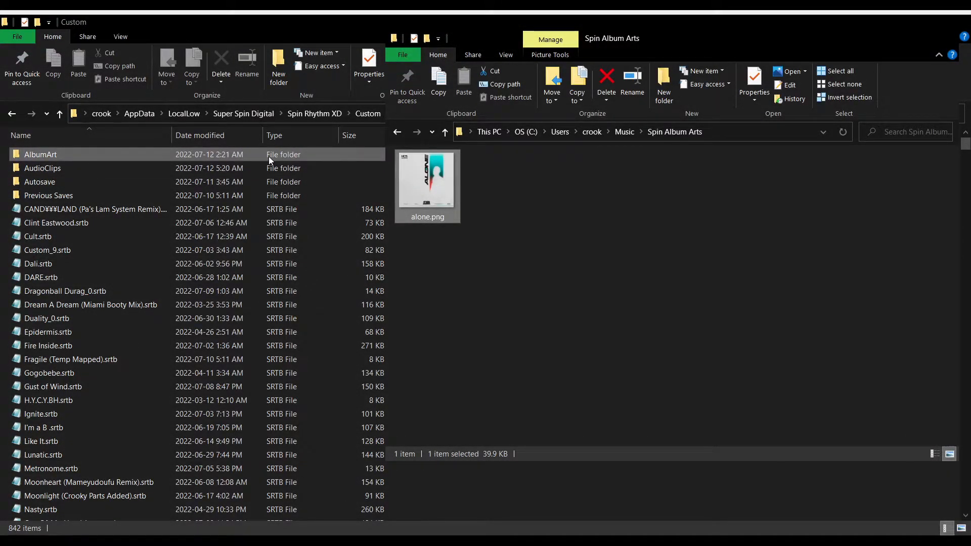
drag(269, 156, 268, 157)
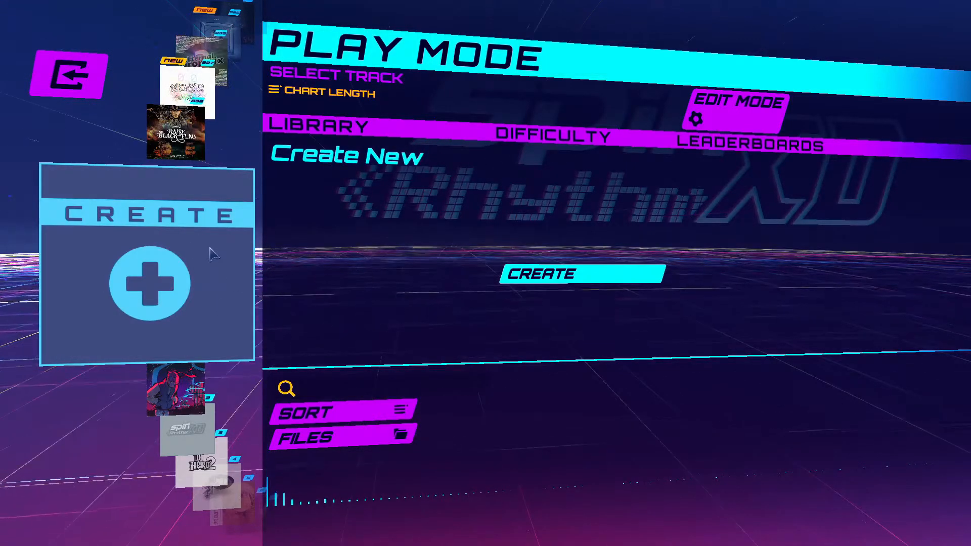
- Browse the track list and limit it to favorites only in the sort options
scroll(207, 273, down, 1)
scroll(202, 292, down, 6)
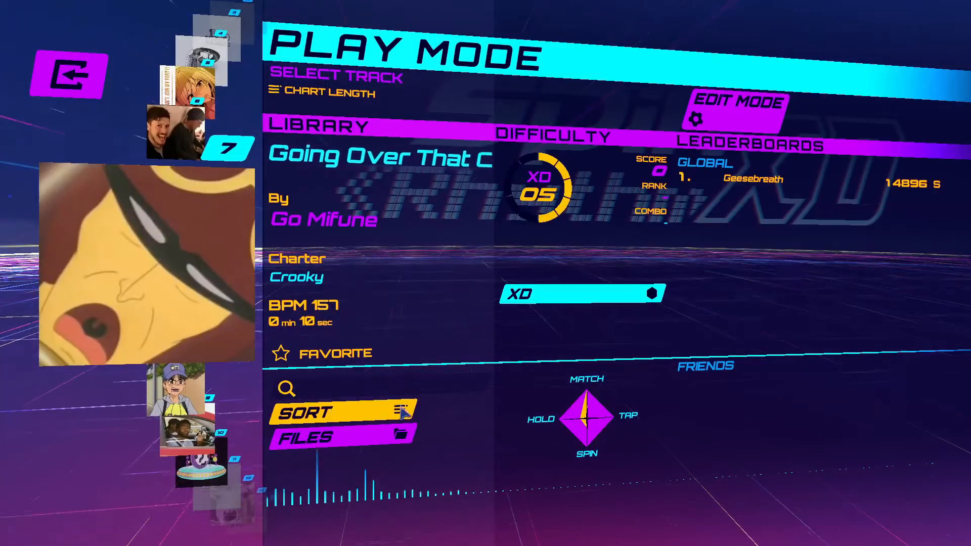
click(367, 418)
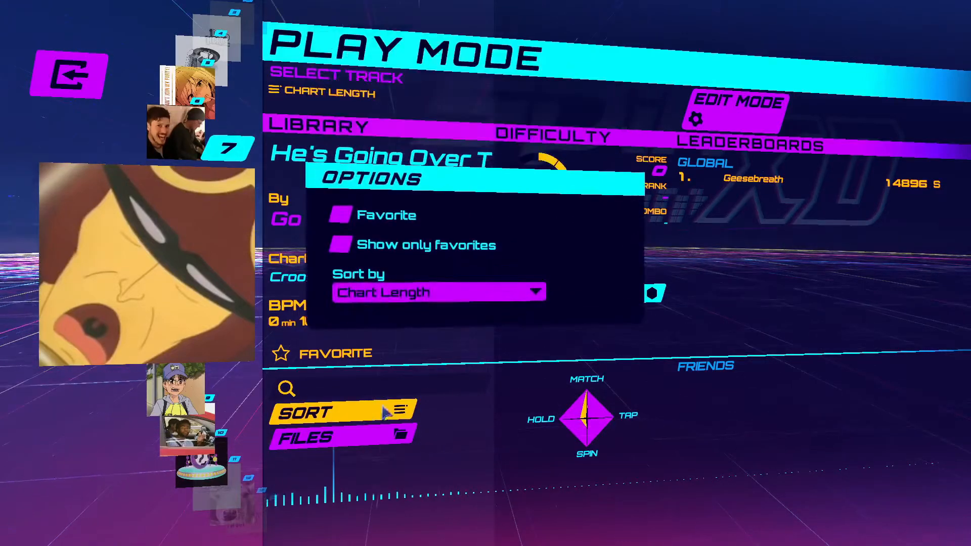
click(344, 247)
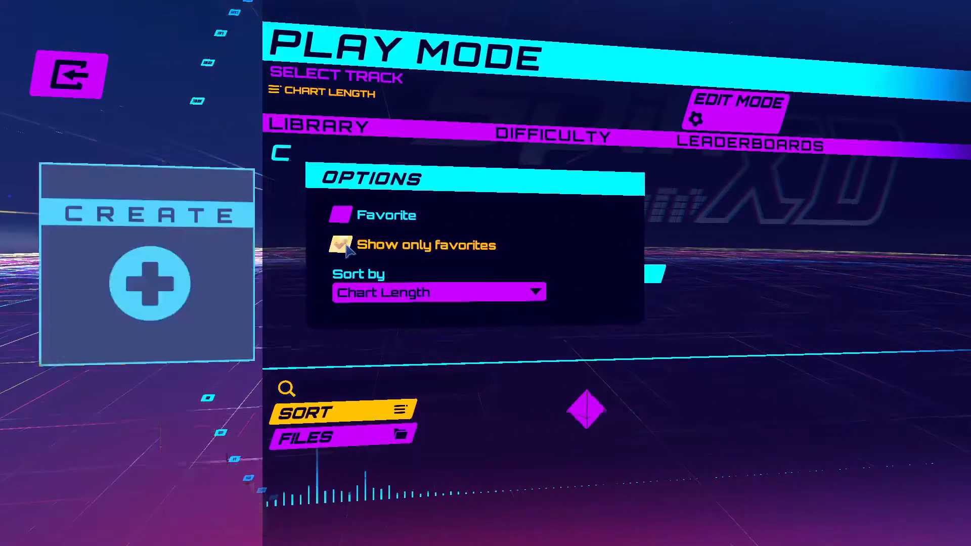
click(347, 247)
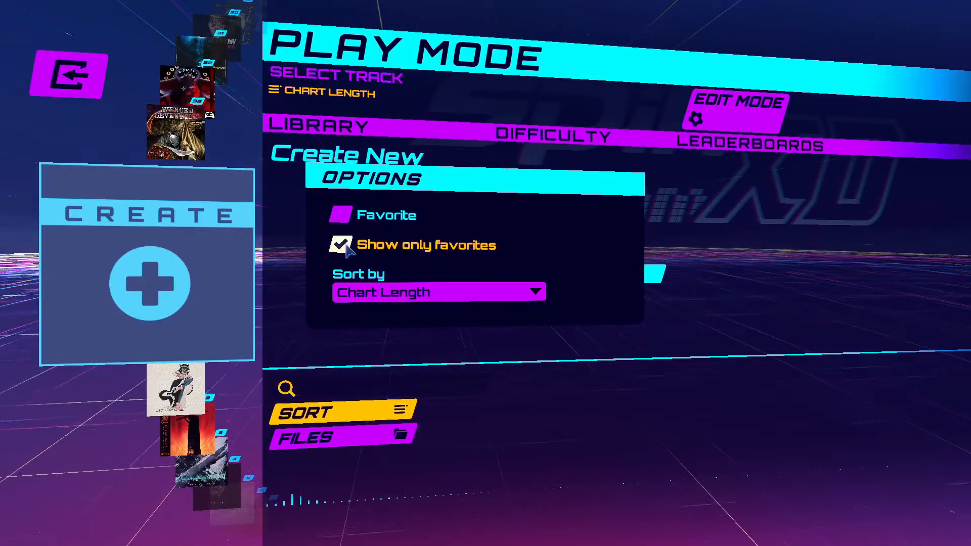
click(301, 251)
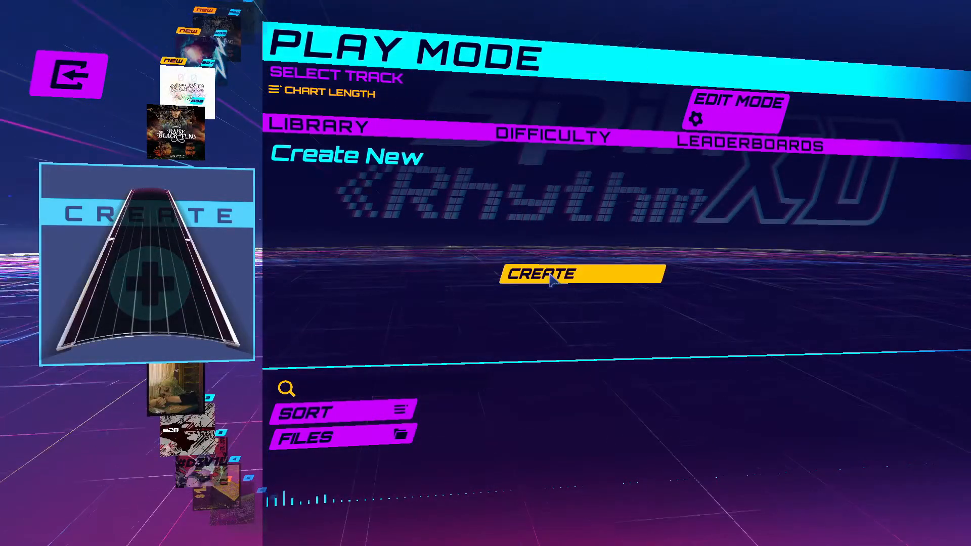
- Create a new custom chart and save it in the Clip Info Editor
click(550, 276)
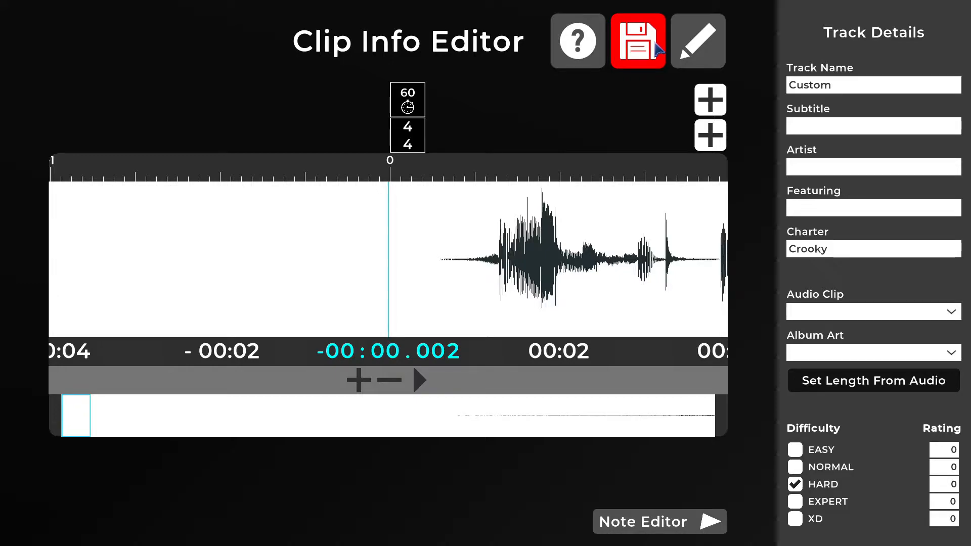
click(656, 45)
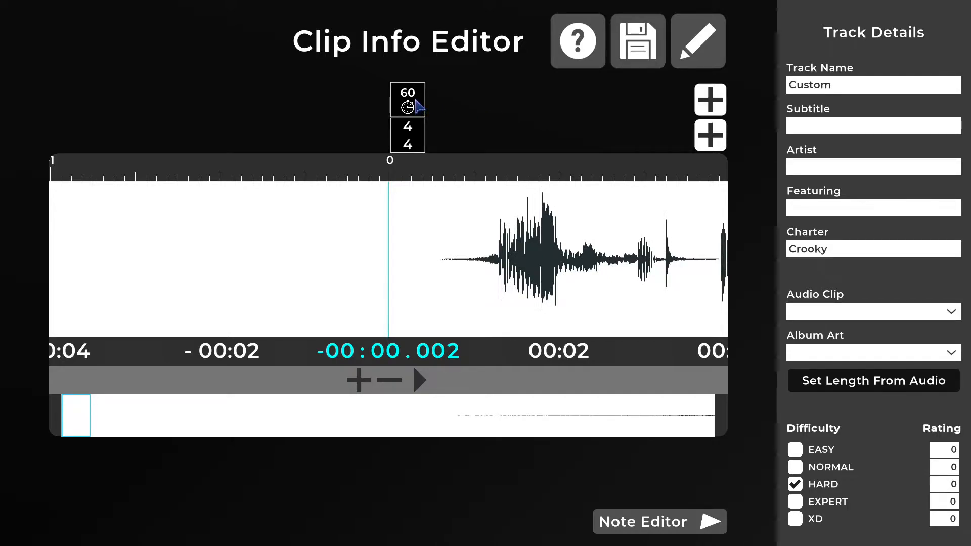
- Return to the track details and set the Track Name to You Did Me Wrong and the Subtitle to Tutorial Chart
click(418, 105)
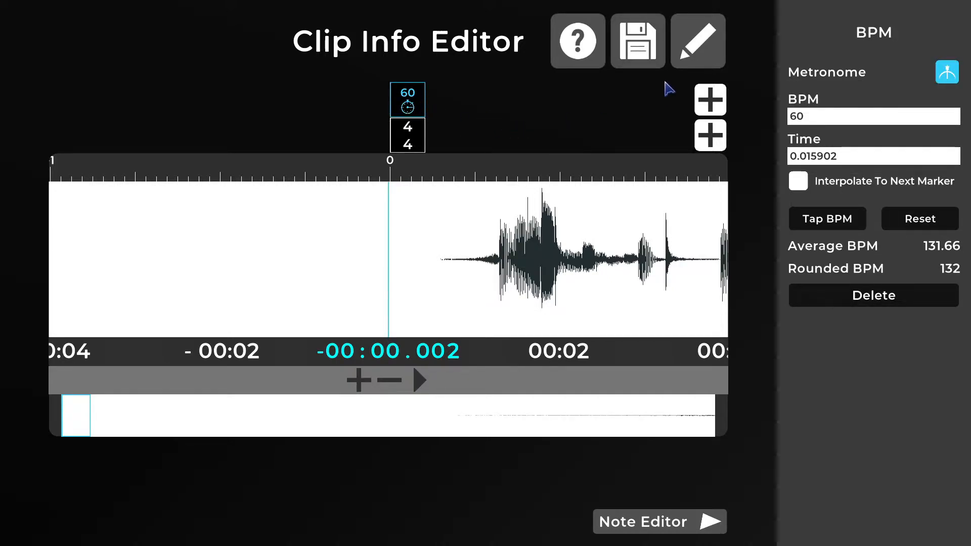
click(705, 53)
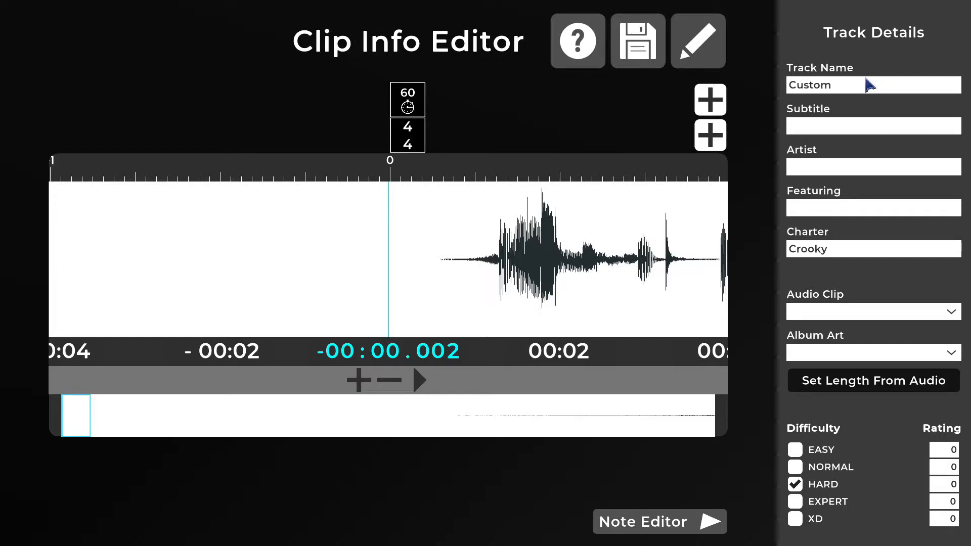
drag(868, 86, 778, 92)
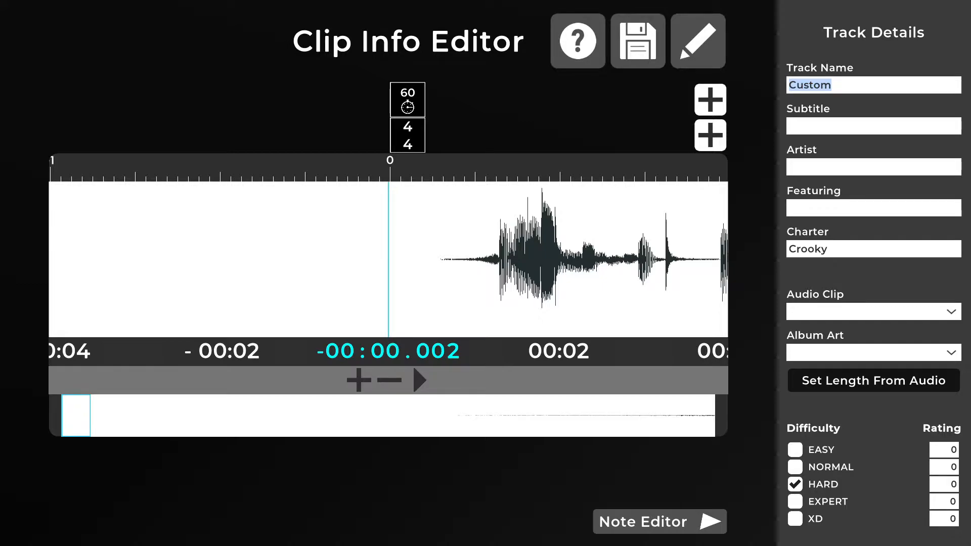
text(You Did Me Wrong)
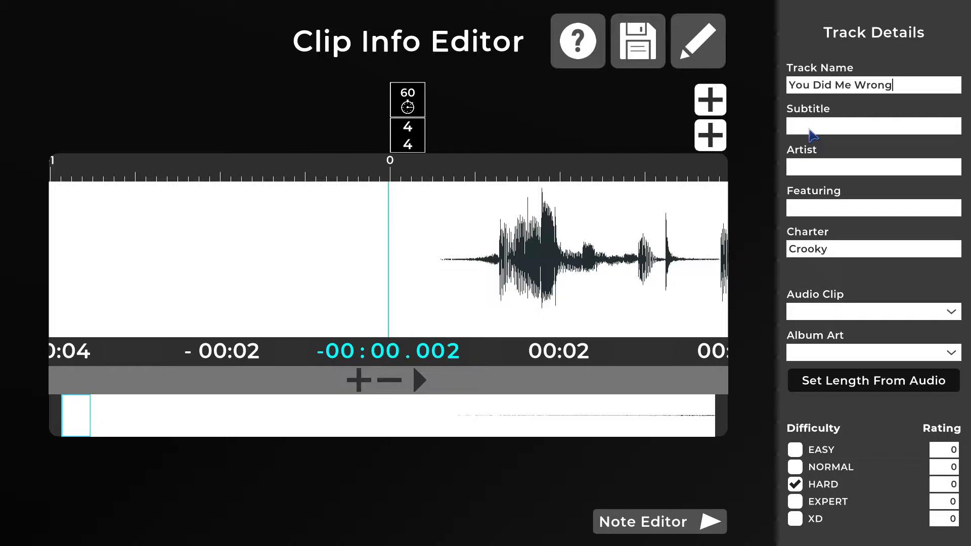
click(812, 129)
text(Tutorial Chart)
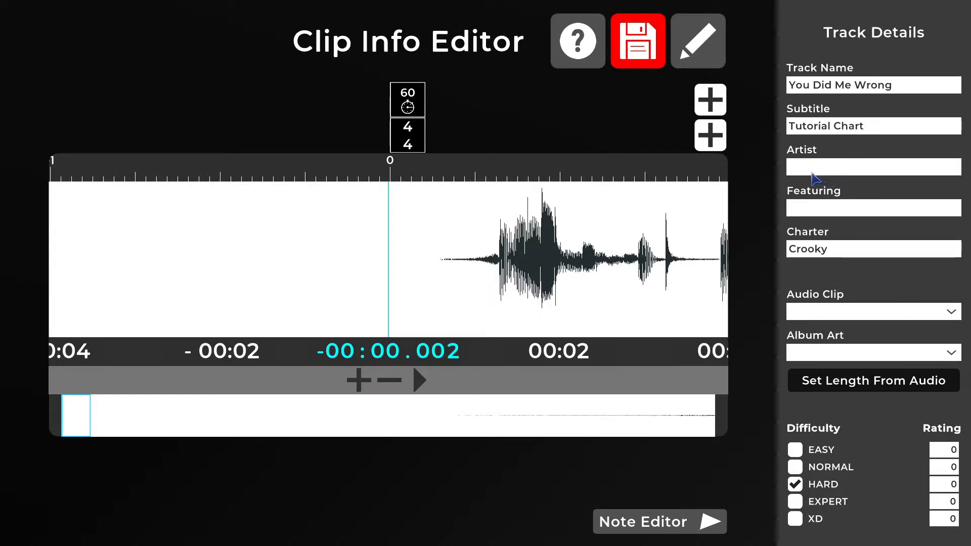
- Set the Artist to Cajama, the Featuring text to "featuring Me" and the Charter to ?????
click(812, 172)
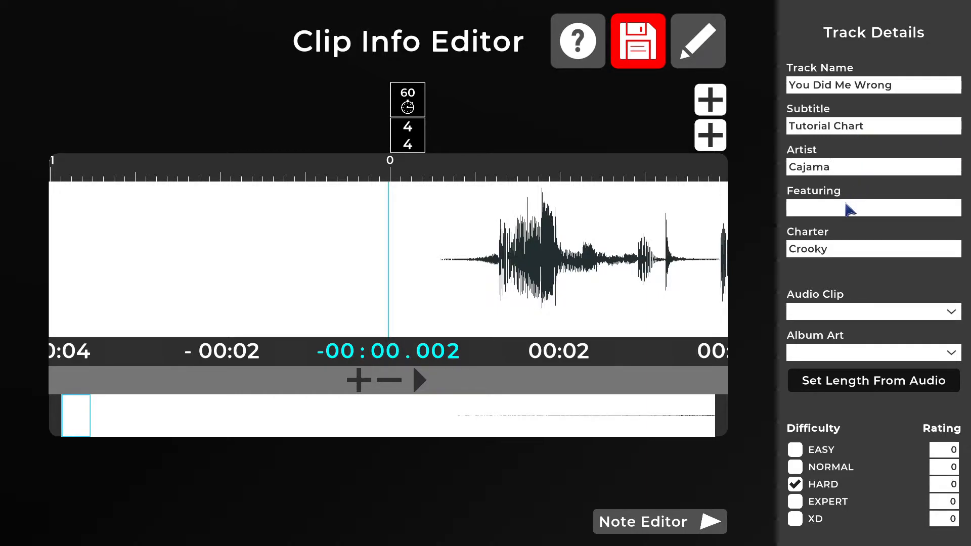
click(817, 215)
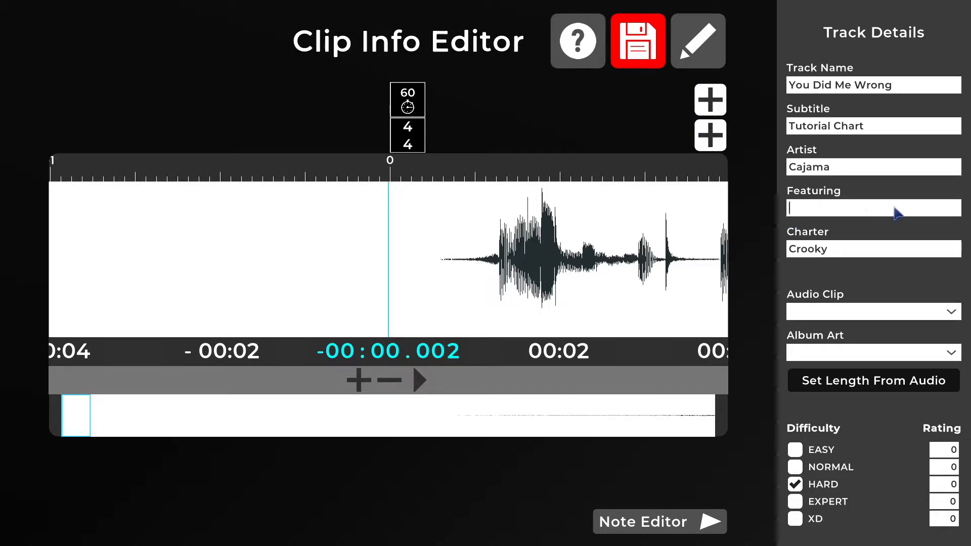
text(featuring Me)
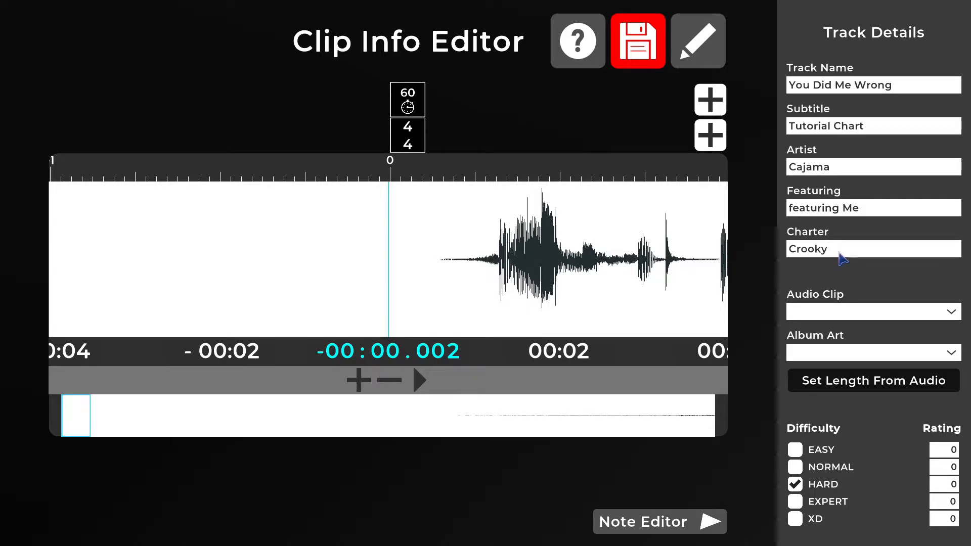
text(?????)
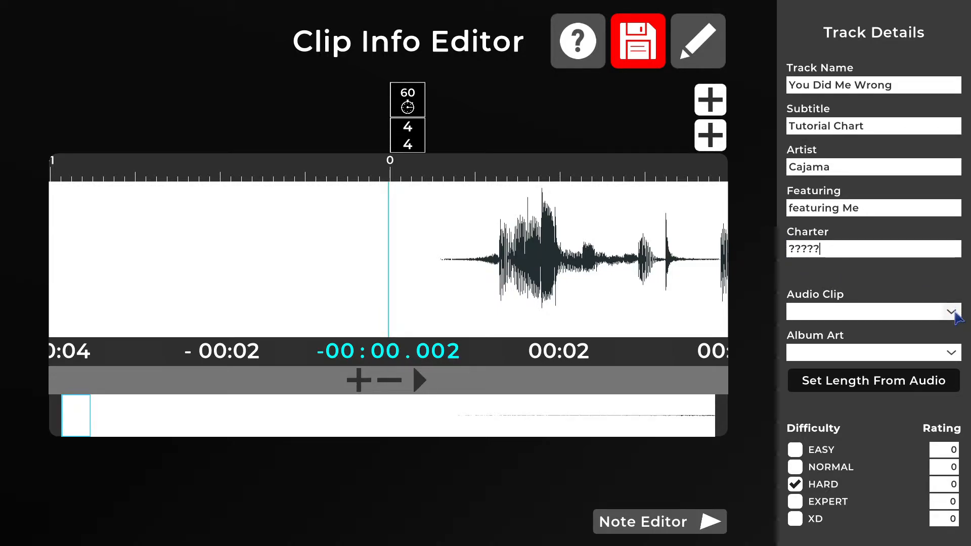
- Assign Cajama - You Did Me Wrong [NCS Release] as the audio clip and set the chart length from the audio
click(953, 312)
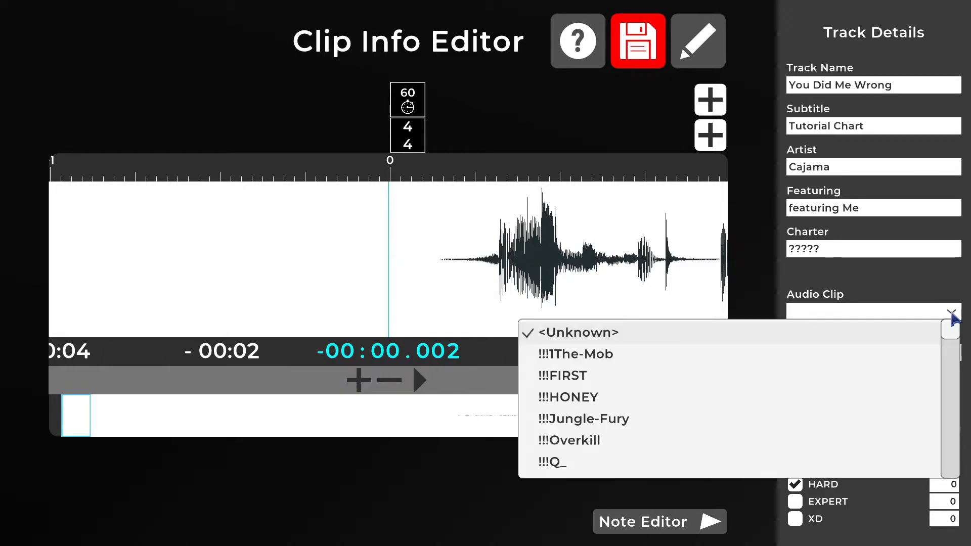
click(829, 317)
text(caja)
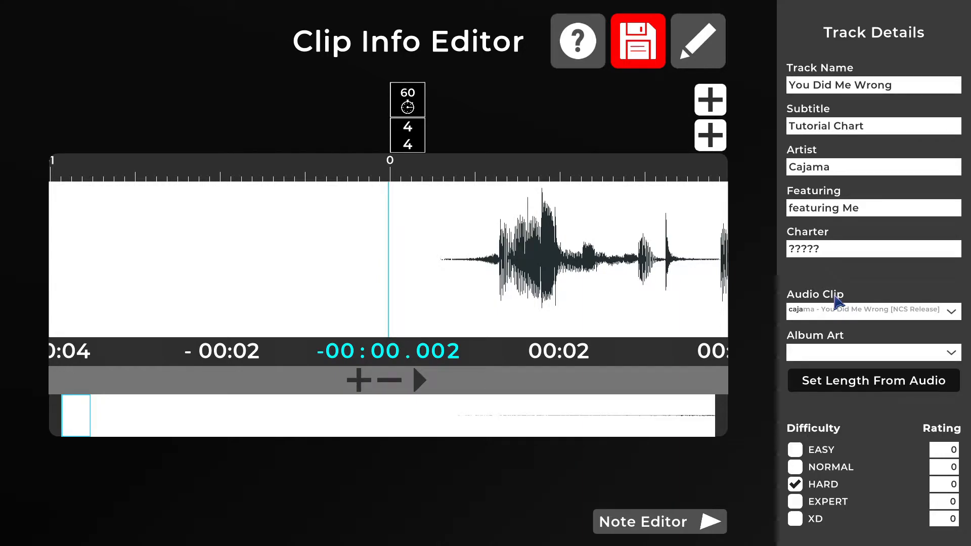
key(Return)
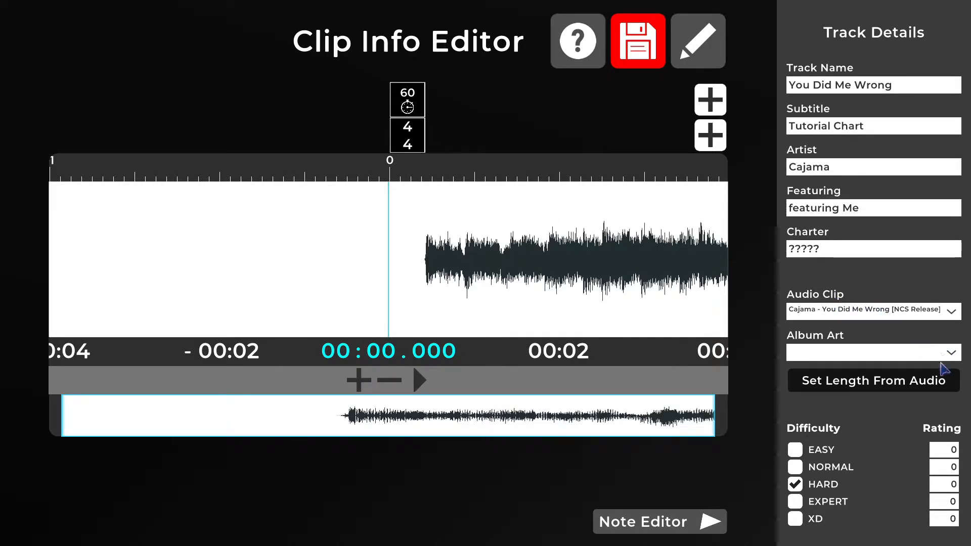
click(864, 387)
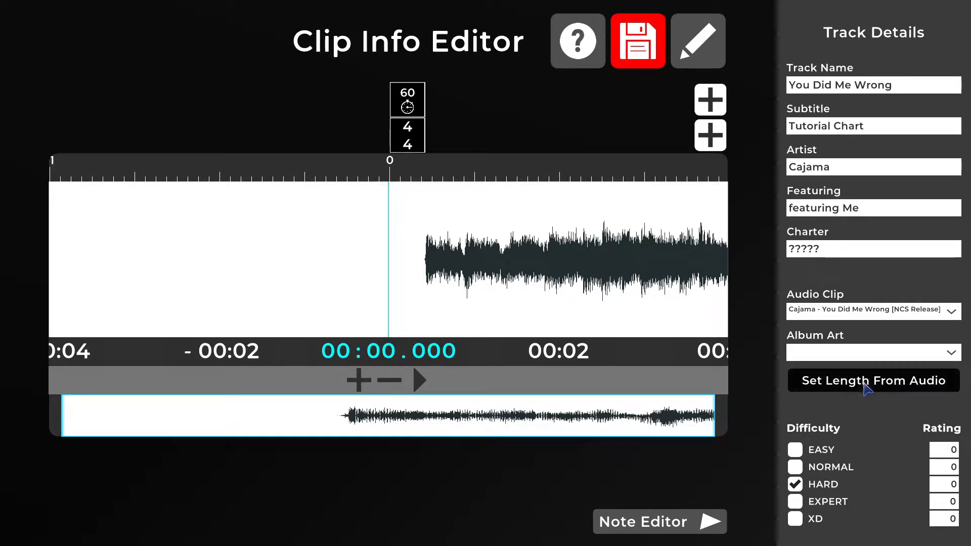
- Assign the image alone as the chart's album art
click(953, 354)
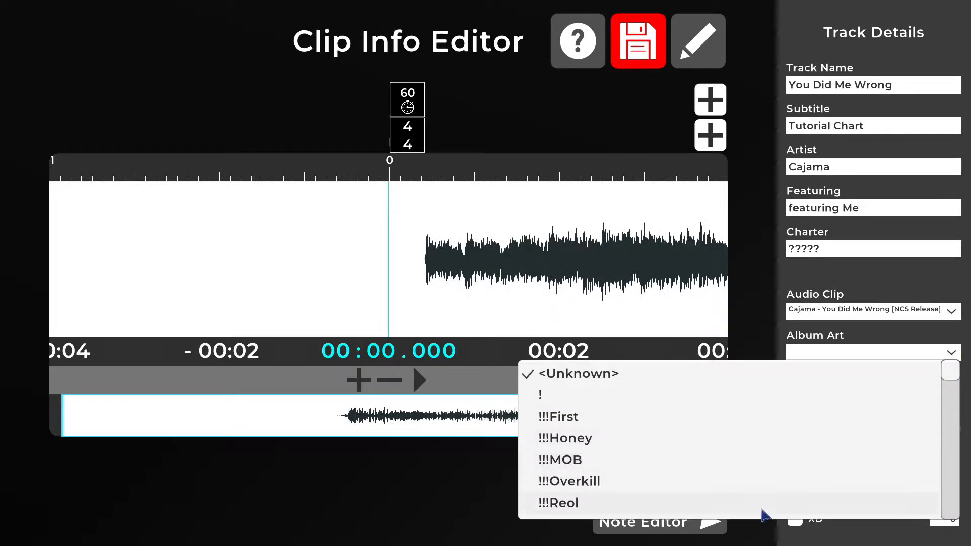
click(813, 355)
text(alone)
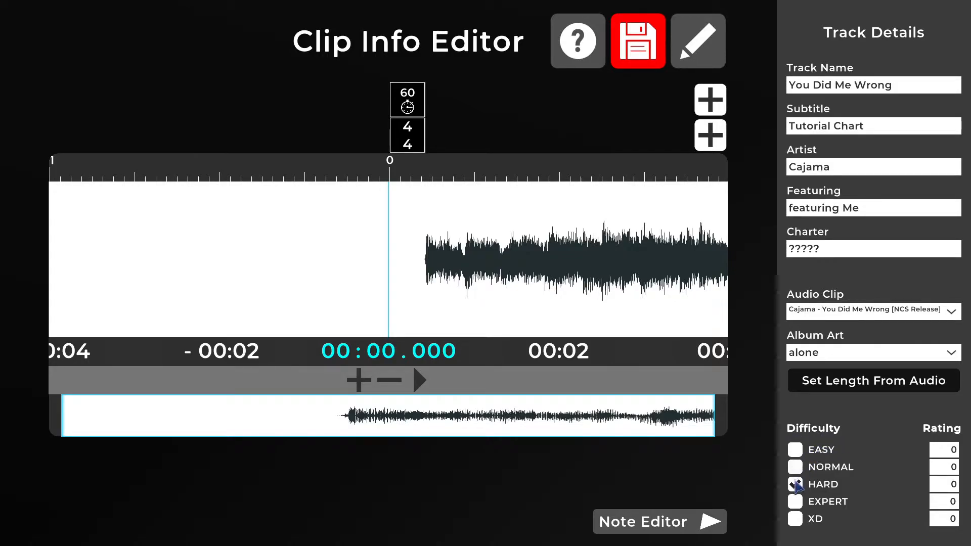
- Enable the EXPERT and XD difficulties, disable HARD, and set the XD rating to 28
click(795, 502)
click(795, 519)
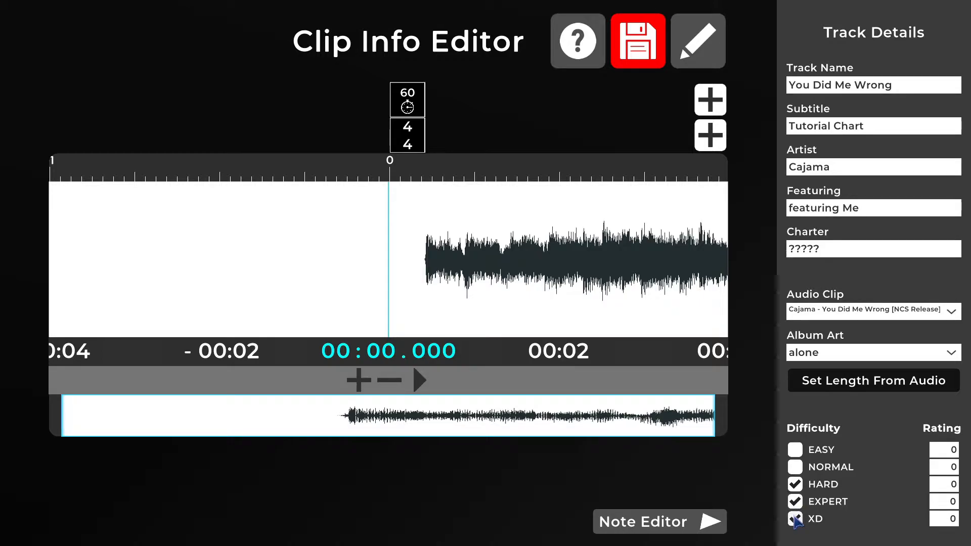
click(795, 486)
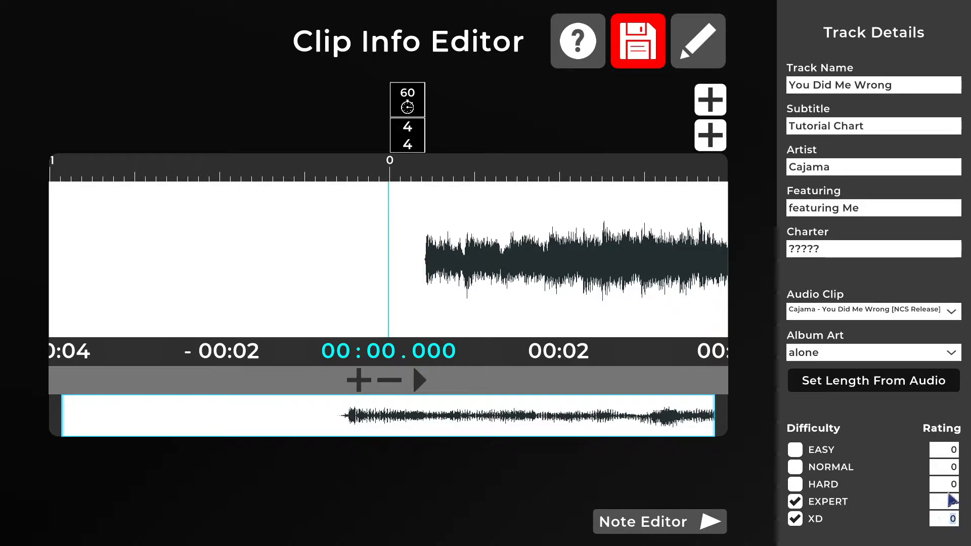
key(BackSpace)
text(28)
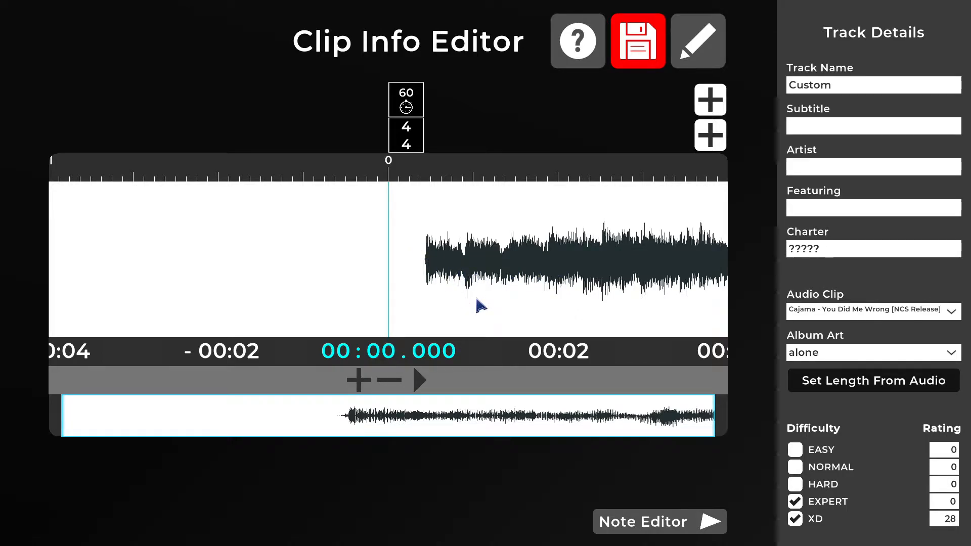
- Inspect the settings of the BPM marker and the time signature marker at beat 0
click(412, 103)
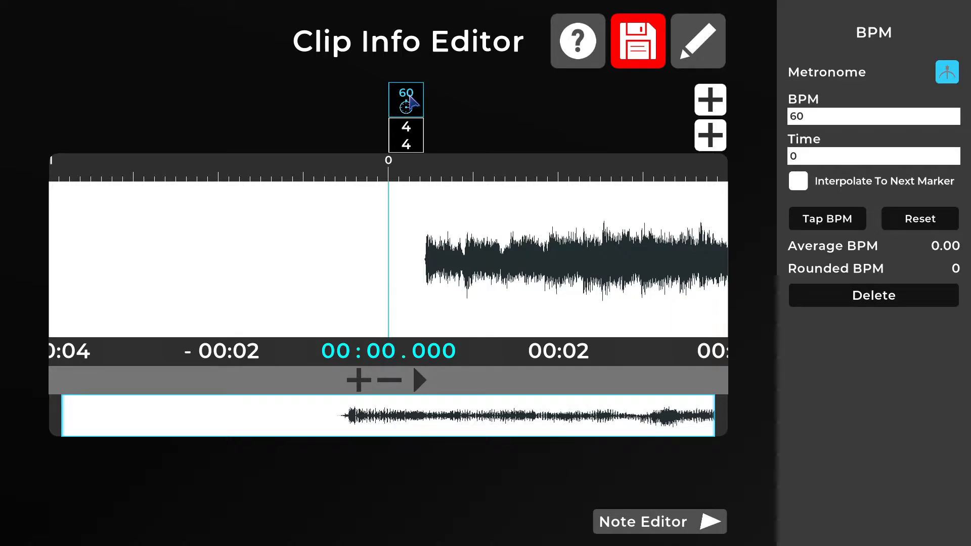
click(415, 147)
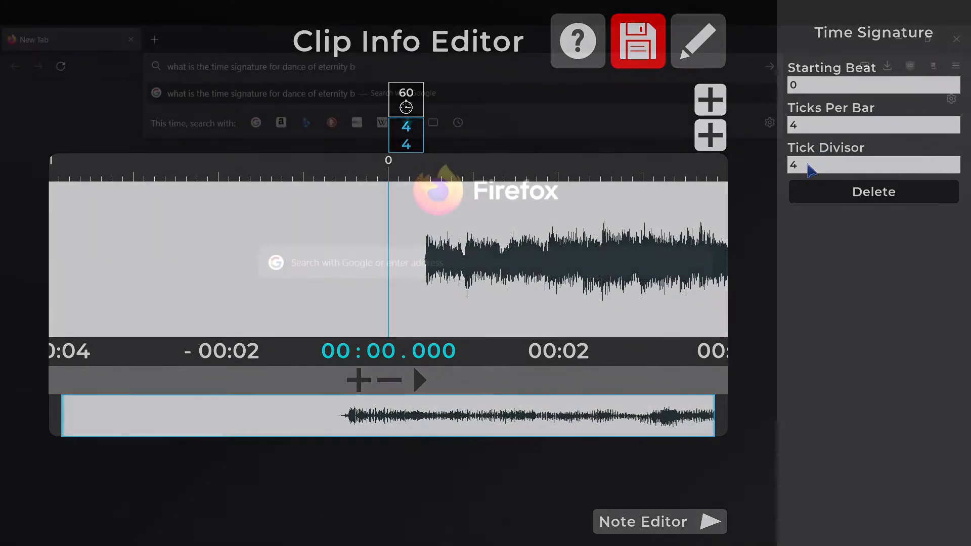
- Search the web for the time signature of Dance of Eternity by Dream Theater and read the Reddit thread listing them all
text(eam theater)
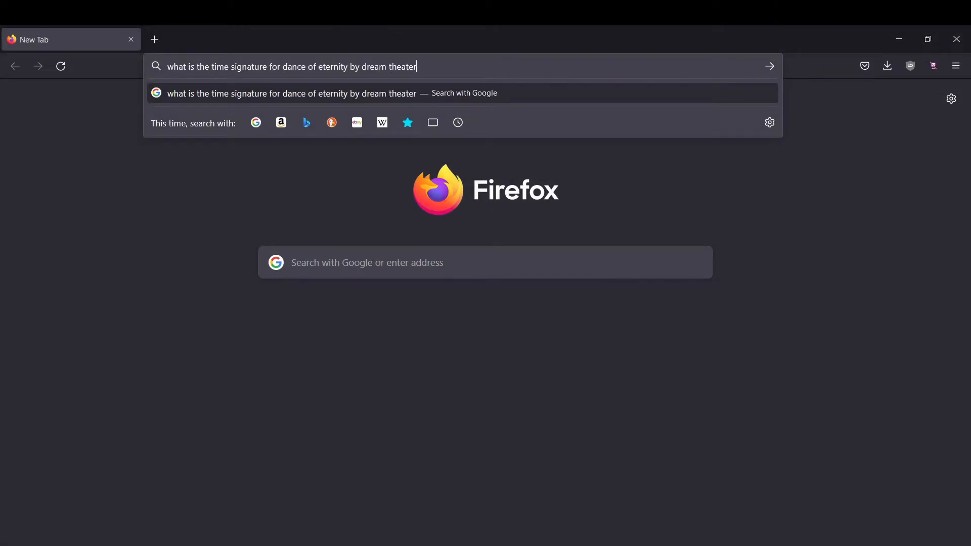
key(Return)
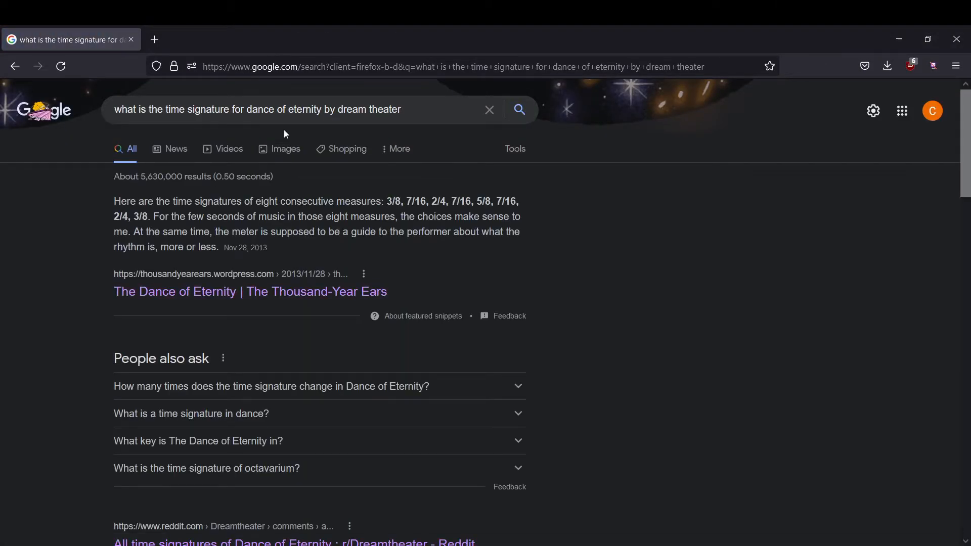
scroll(284, 121, down, 2)
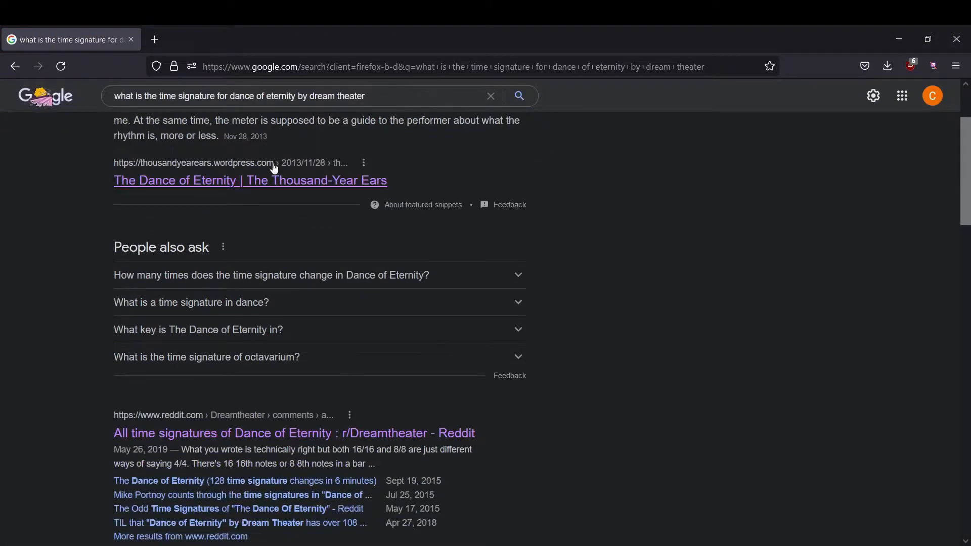
click(219, 441)
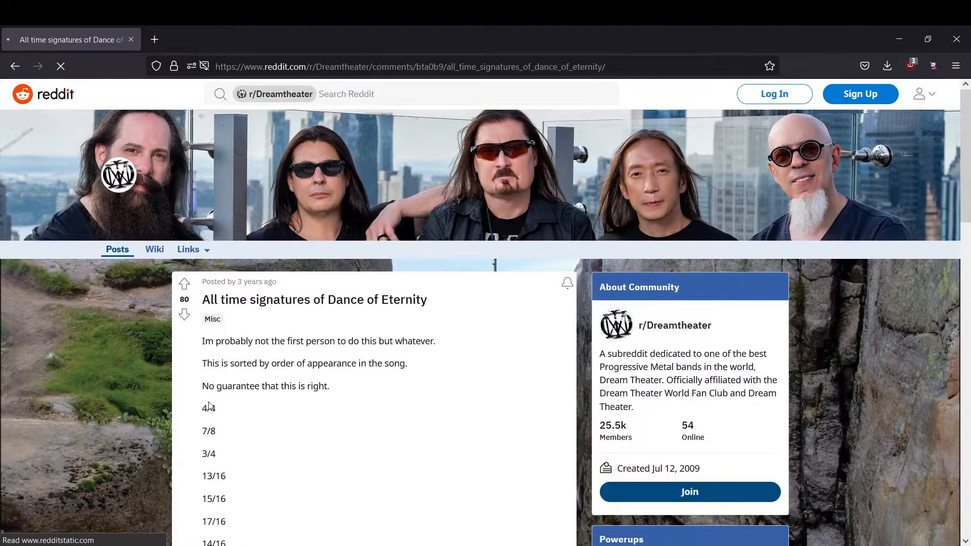
scroll(216, 362, down, 4)
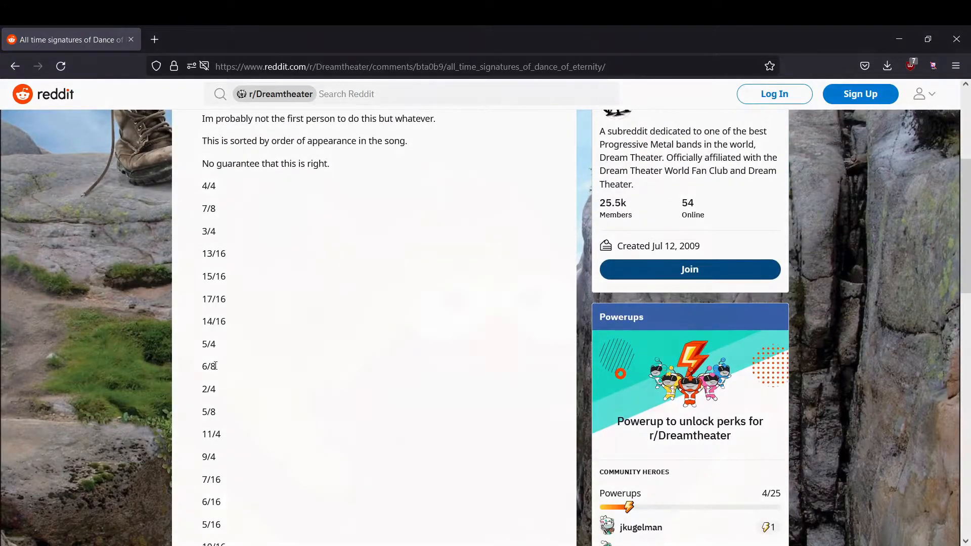
scroll(216, 365, down, 2)
scroll(216, 370, down, 2)
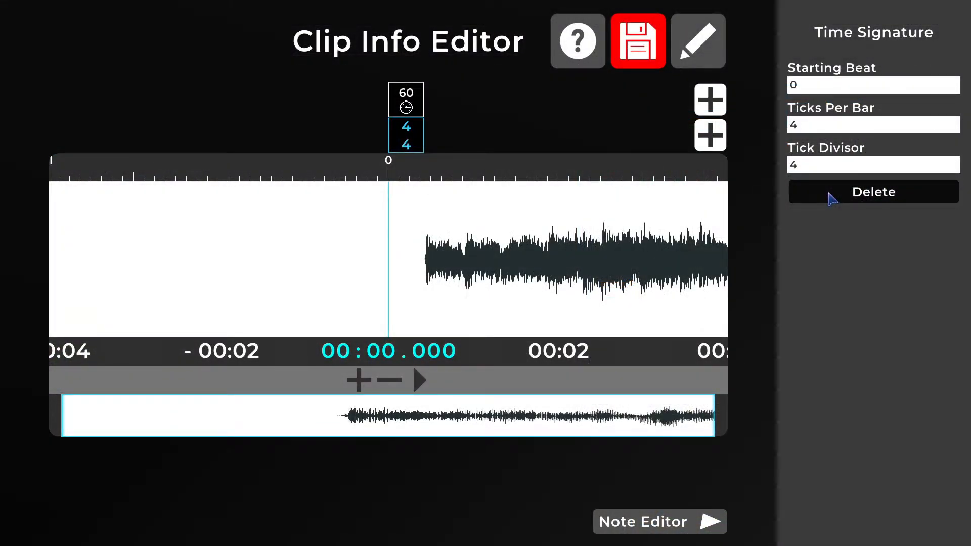
- Try to delete the time signature marker at beat 0, and select it again
click(832, 199)
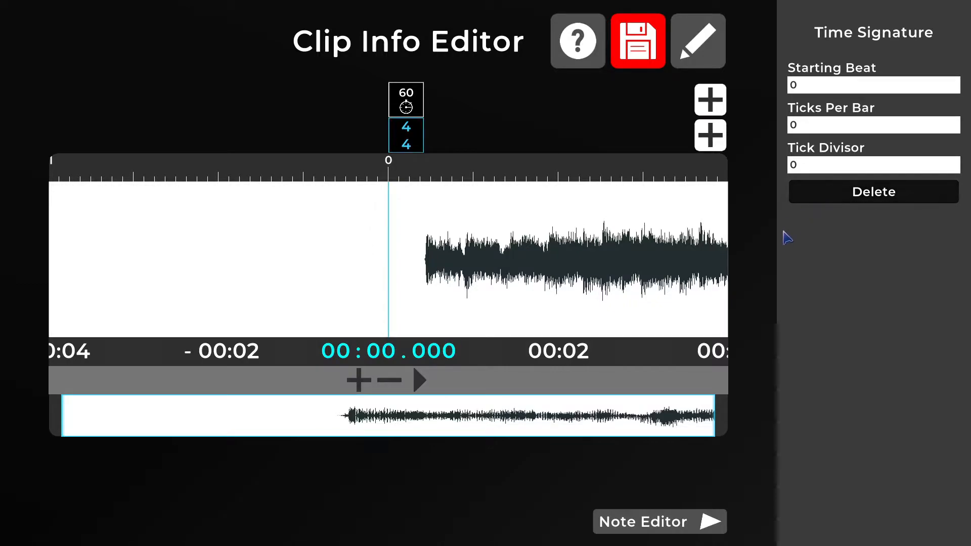
click(407, 145)
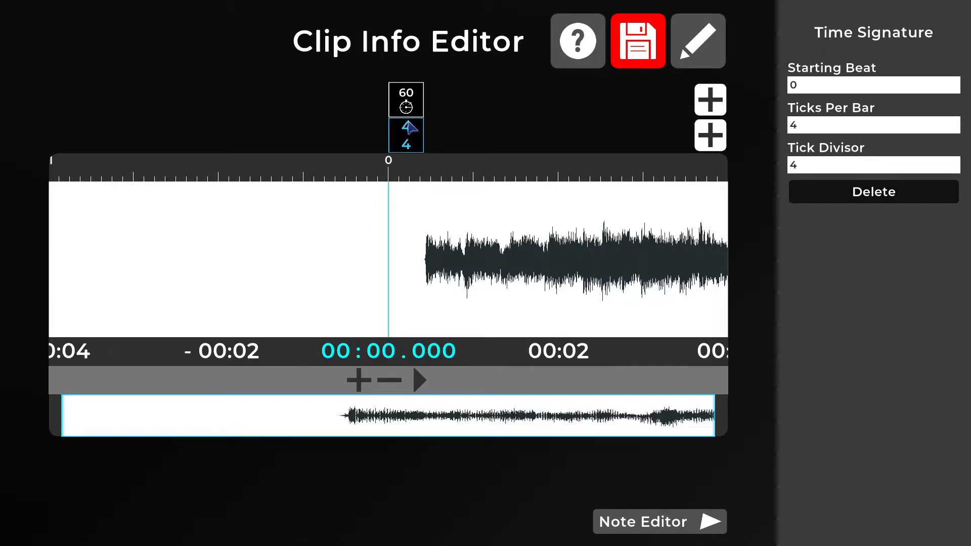
- Enable interpolation to the next marker on the first BPM marker, and add a second marker at time 1 set to 80 BPM
click(408, 103)
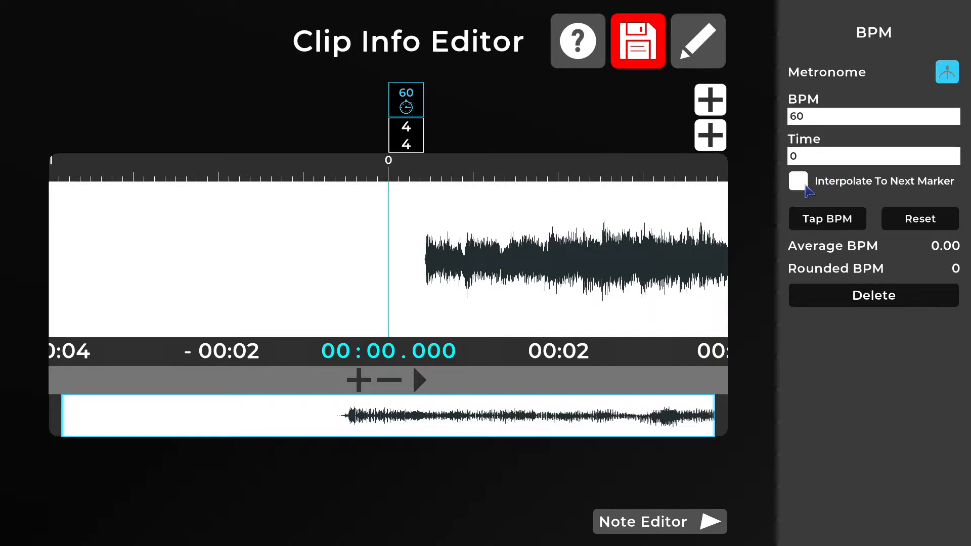
click(805, 185)
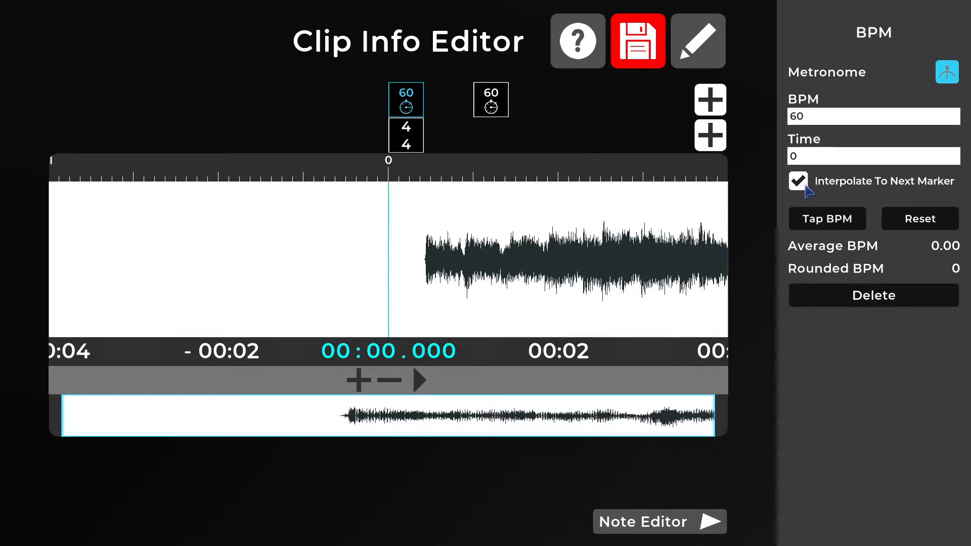
click(503, 109)
click(809, 119)
text(80)
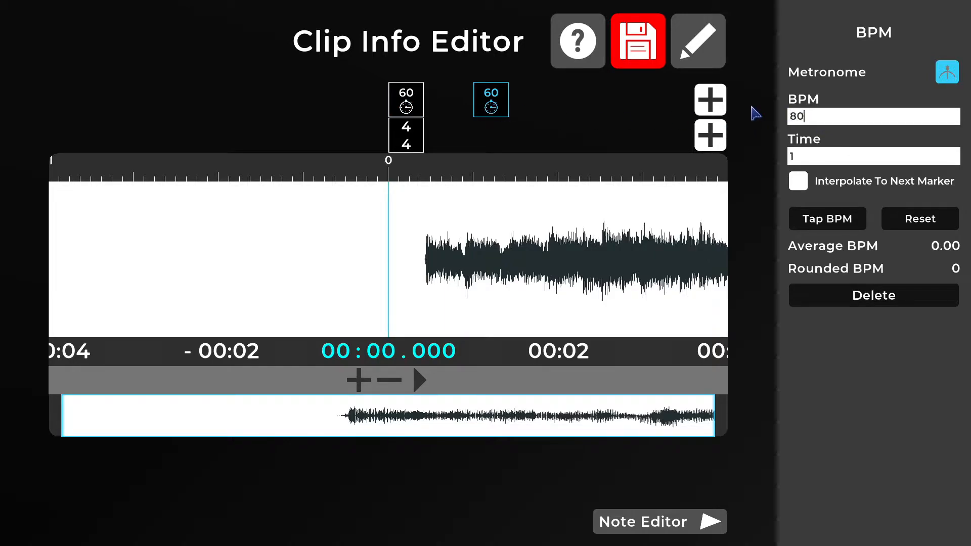
click(611, 109)
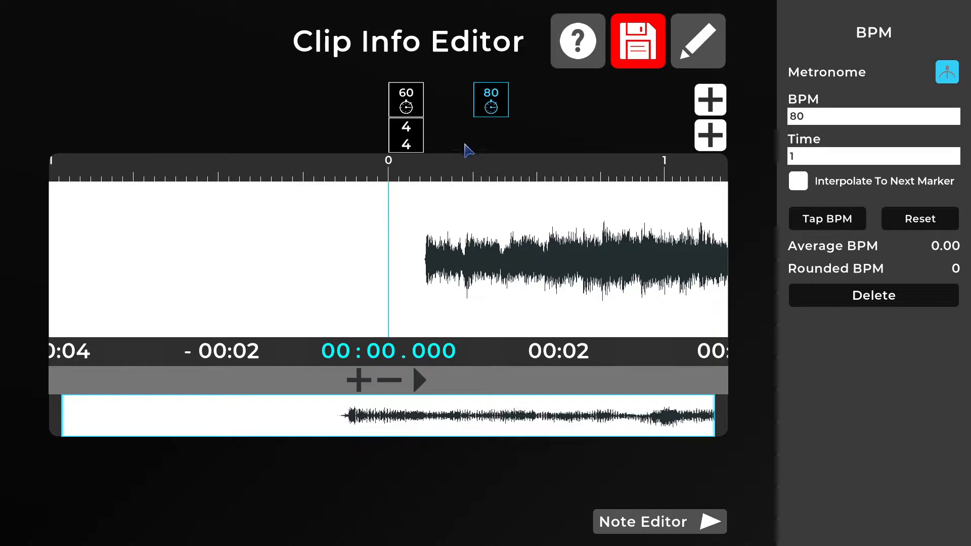
- Try out the BPM tapping on the marker at time 0, and reset the tapped average
click(410, 104)
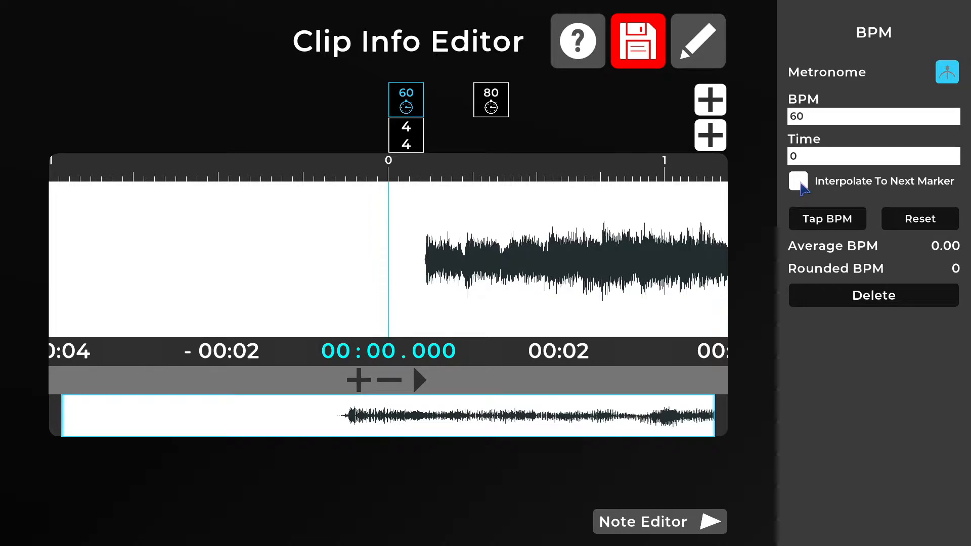
click(818, 225)
click(818, 224)
click(818, 224)
click(817, 225)
click(818, 225)
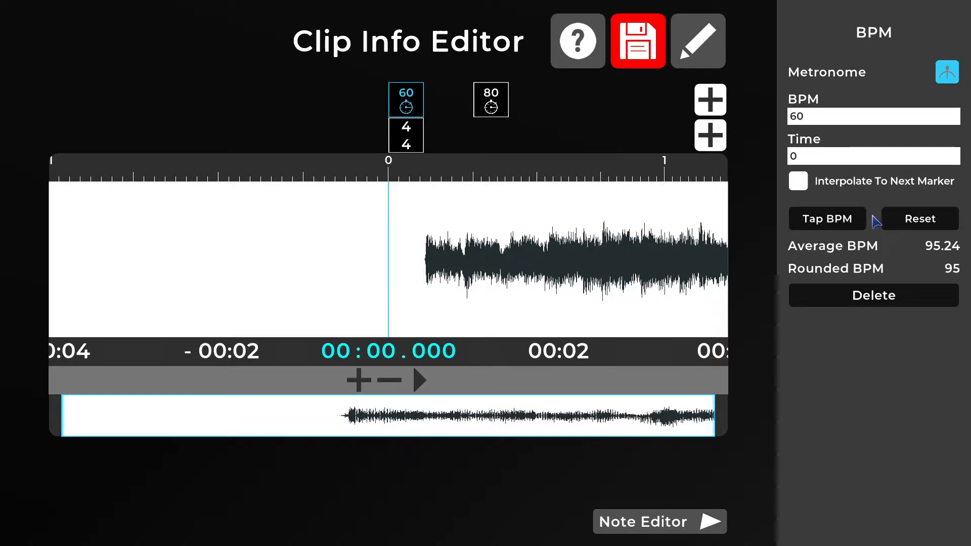
click(916, 218)
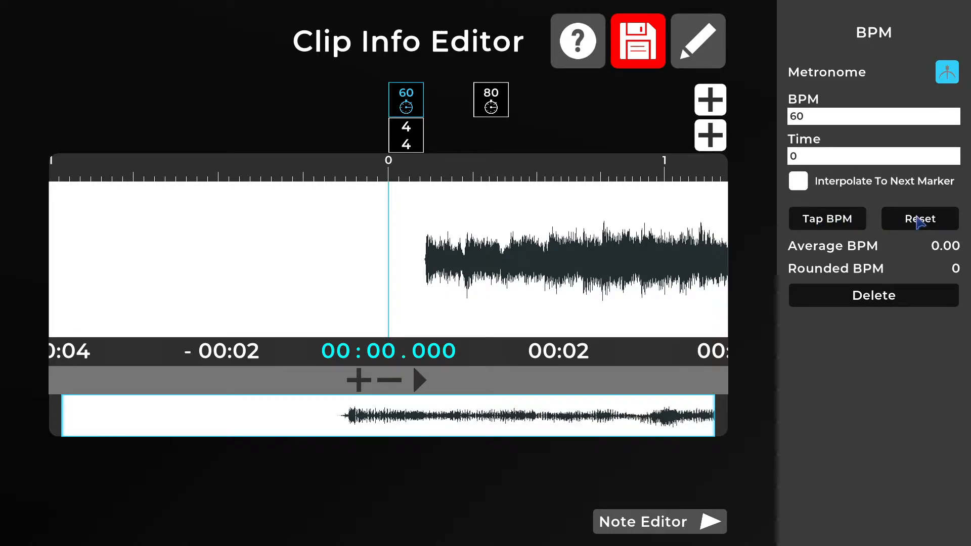
- Toggle the metronome in the BPM marker's settings
click(951, 76)
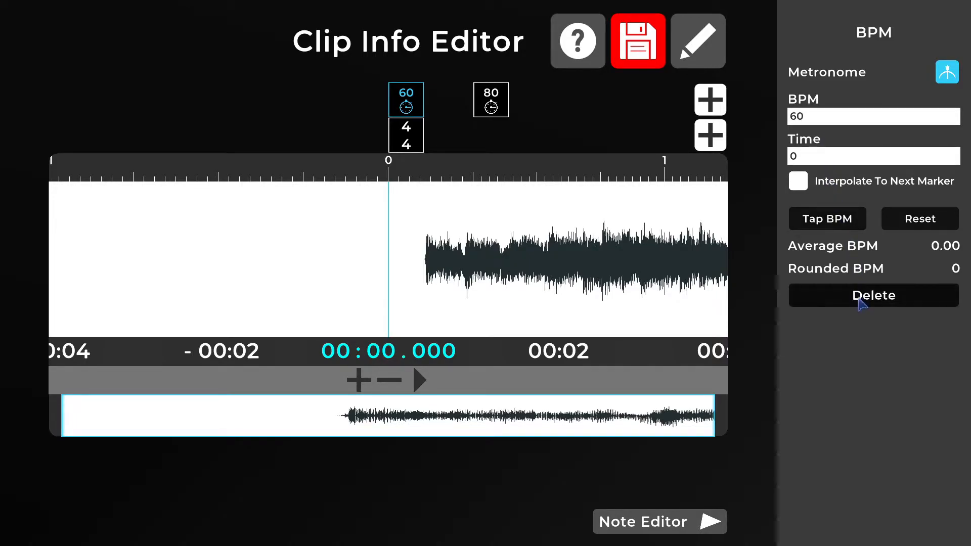
- Delete the 80 BPM marker at time 1 and try to delete the remaining BPM marker at time 0
click(495, 108)
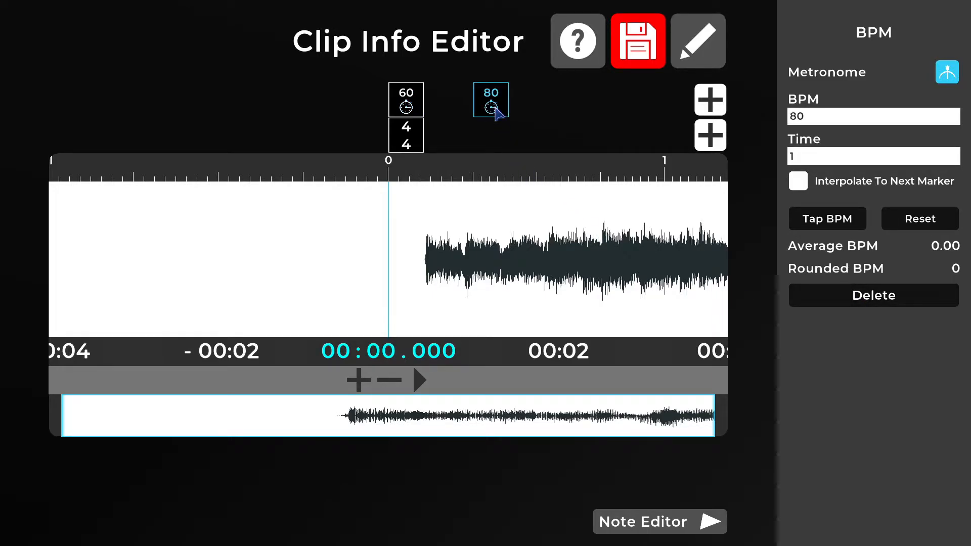
click(875, 298)
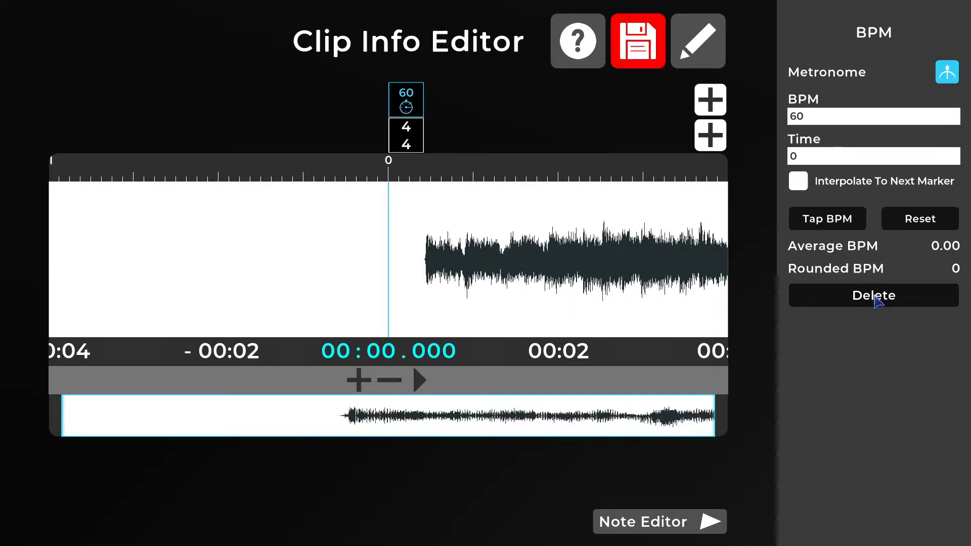
click(875, 297)
click(875, 296)
click(875, 297)
click(875, 297)
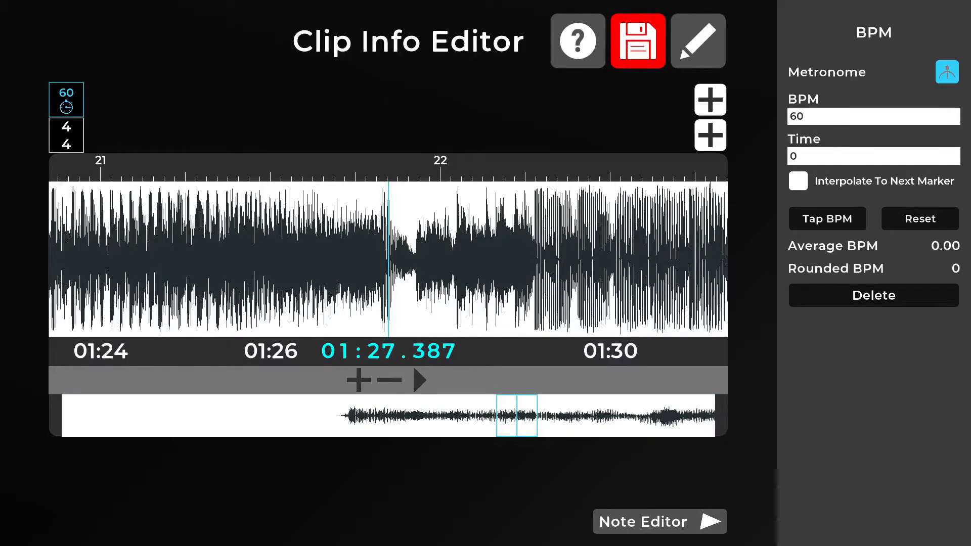
- Play the track from about 01:27 and tap along with the beat to measure its average BPM
key(space)
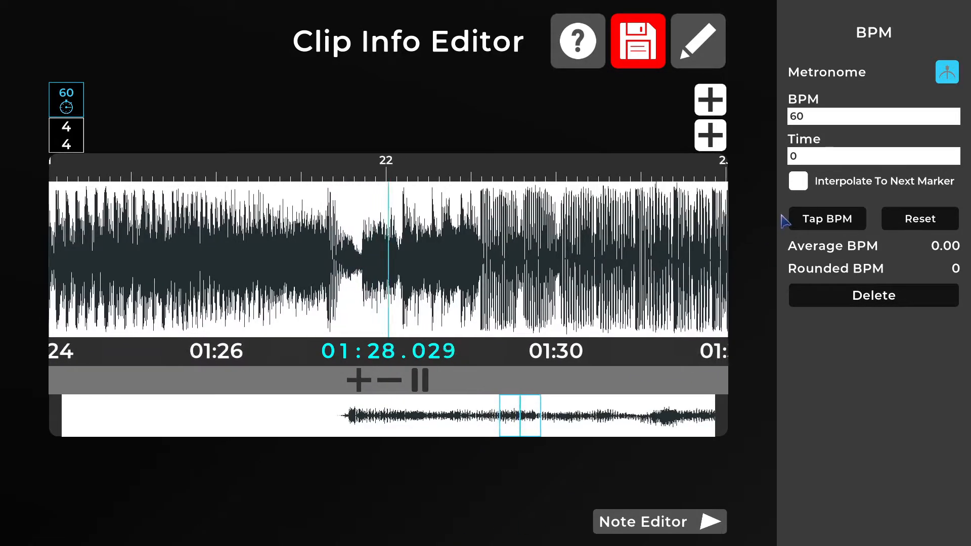
click(842, 223)
click(844, 225)
click(844, 226)
click(844, 226)
click(844, 227)
click(845, 227)
click(843, 225)
click(843, 225)
click(843, 225)
click(844, 225)
click(843, 225)
click(843, 225)
click(843, 225)
click(844, 225)
click(844, 225)
click(844, 225)
click(844, 226)
click(844, 225)
click(844, 225)
click(843, 225)
click(844, 225)
click(844, 225)
click(844, 225)
click(843, 225)
click(843, 225)
click(843, 225)
click(844, 225)
click(843, 225)
click(843, 225)
click(843, 225)
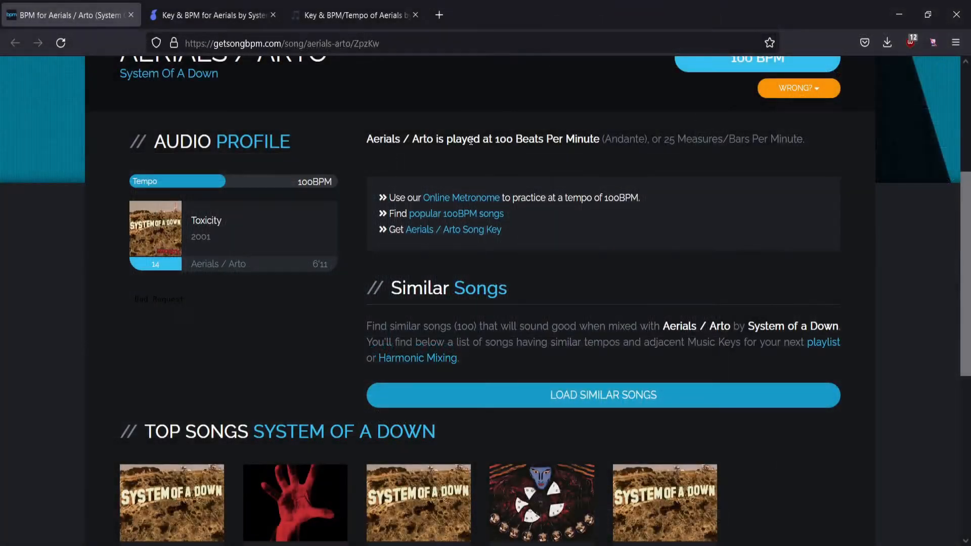
- Compare the tempo listed for System Of A Down's Aerials on the three open song BPM websites
drag(496, 138, 601, 144)
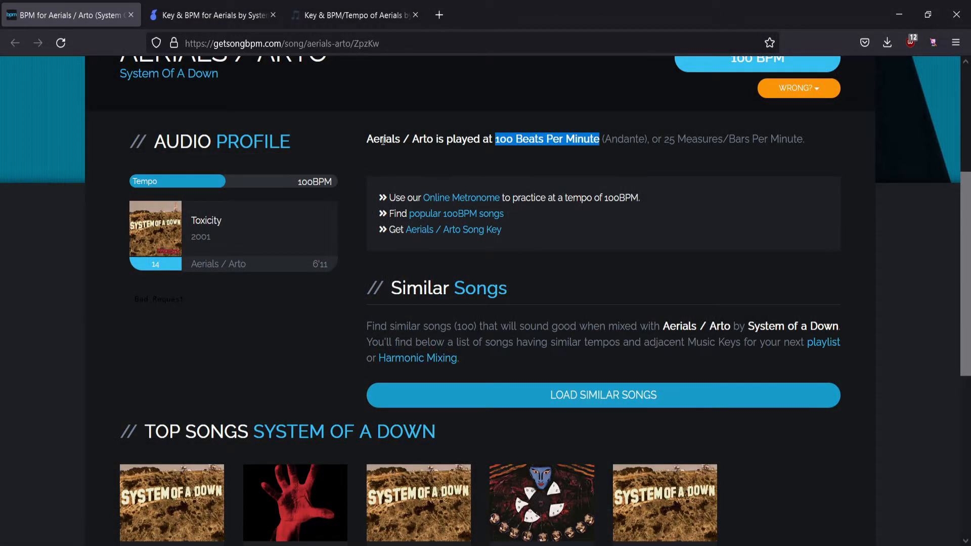
click(205, 18)
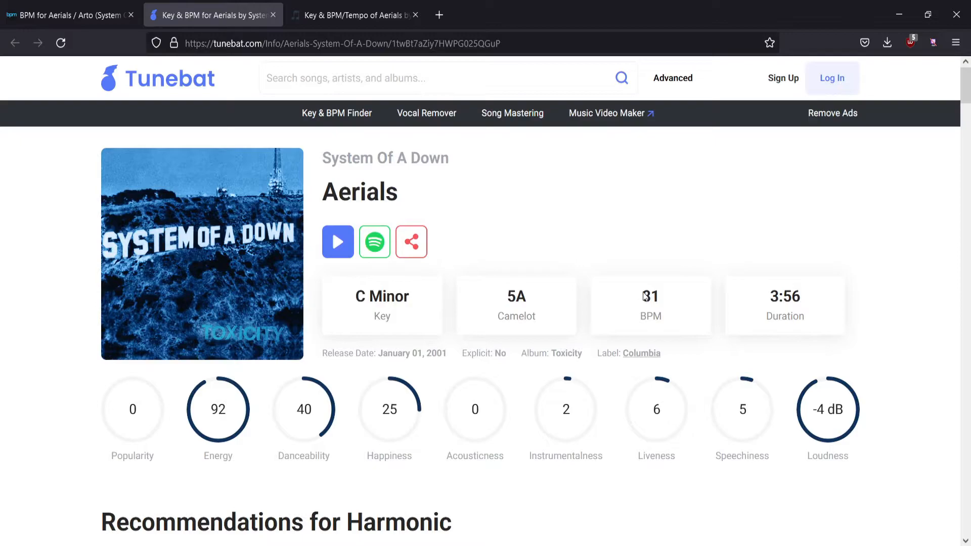
click(367, 17)
drag(454, 493, 565, 495)
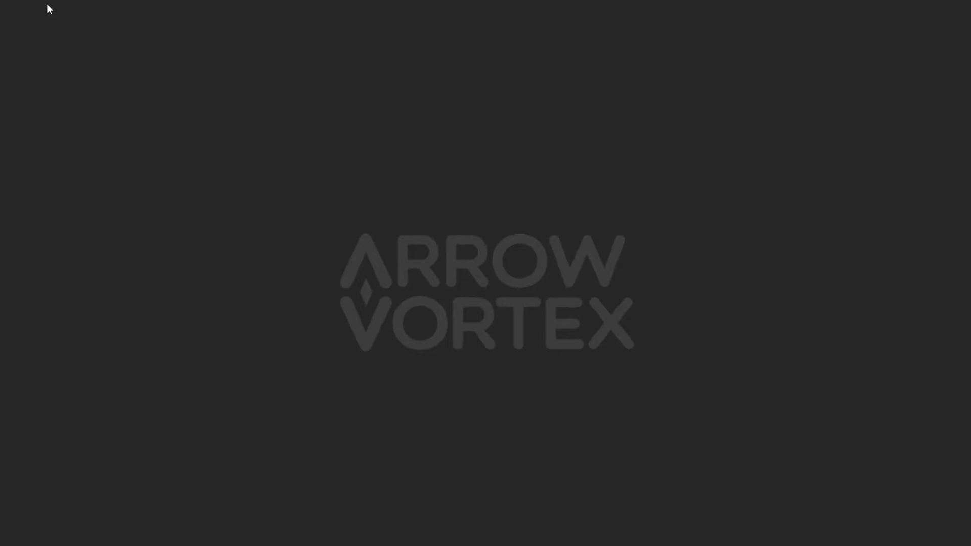
- Open the Adjust sync tool in ArrowVortex
click(33, 1)
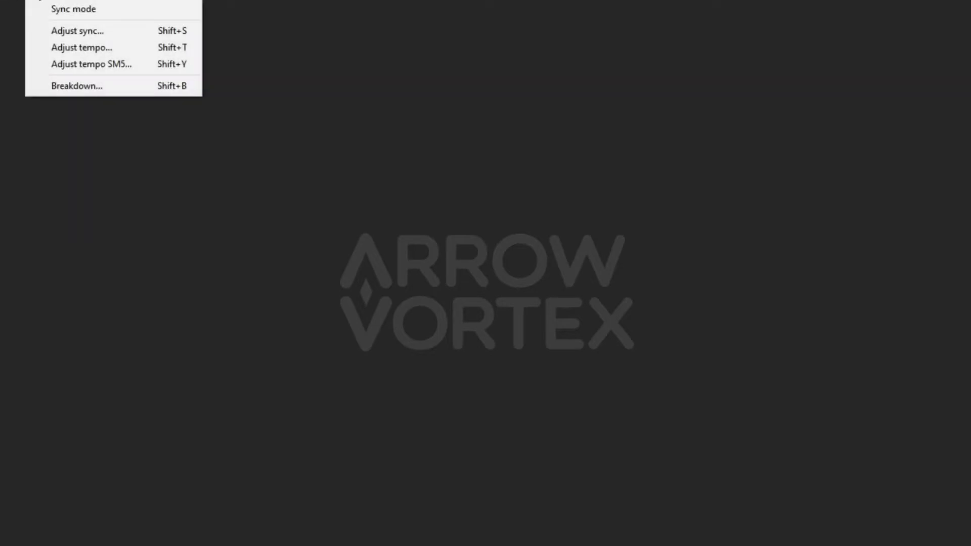
click(59, 29)
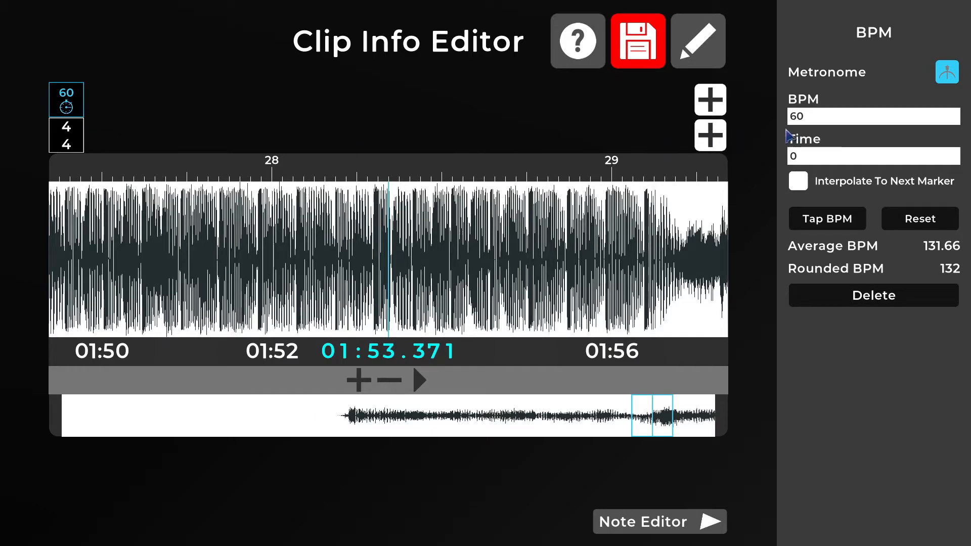
- Set the first marker's BPM to 132 and move the marker to a time of about 0.18
text(132)
key(Return)
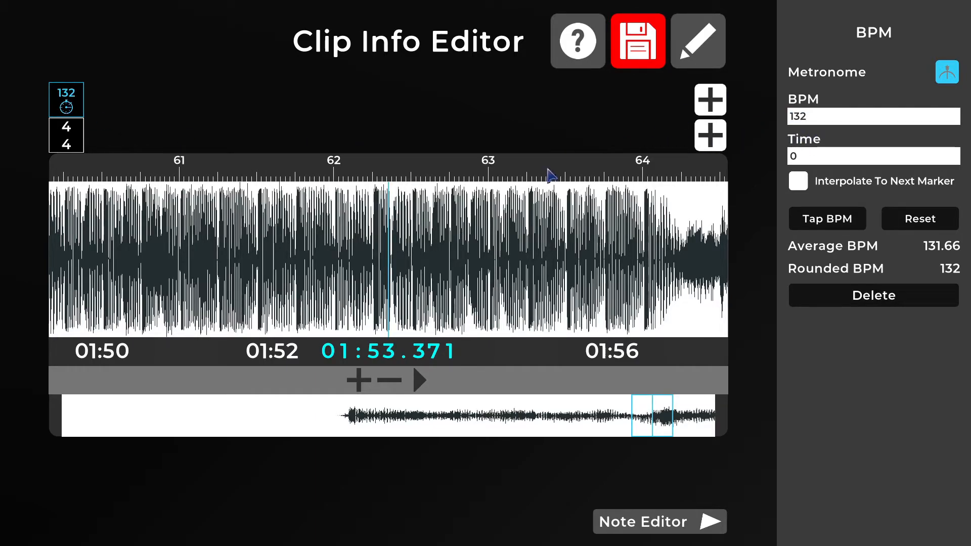
drag(71, 100, 87, 99)
- Examine the waveform at the track's start and play the opening seconds to check the beat alignment
drag(646, 425, 61, 405)
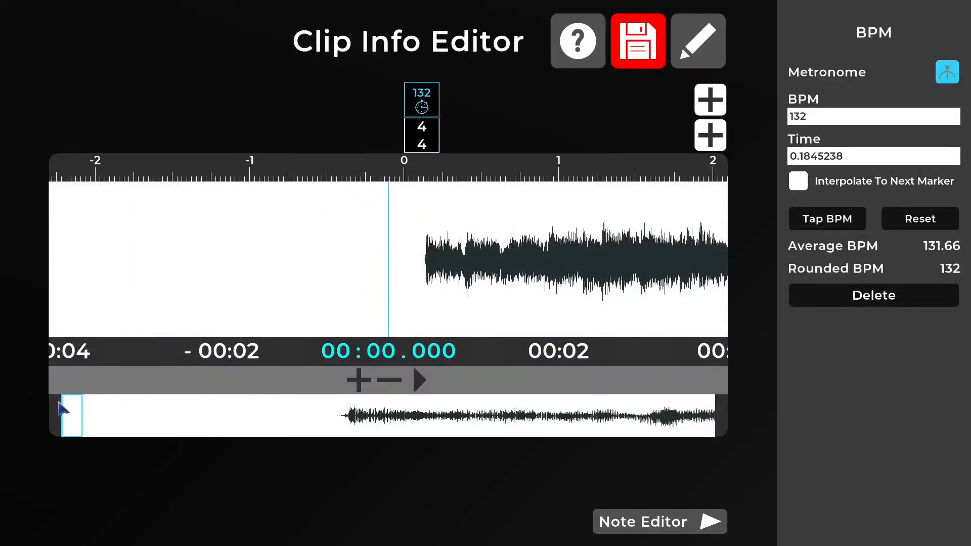
click(359, 380)
click(358, 380)
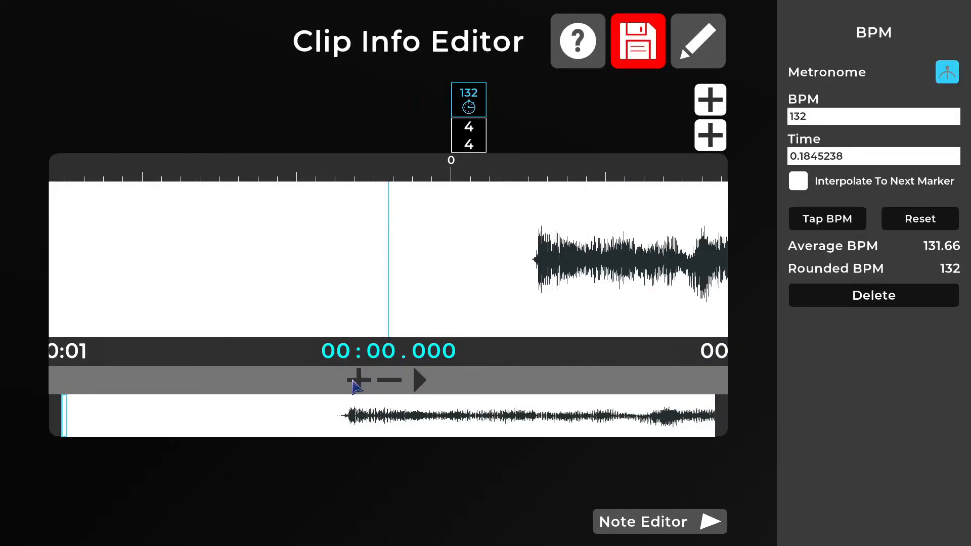
click(387, 381)
click(386, 381)
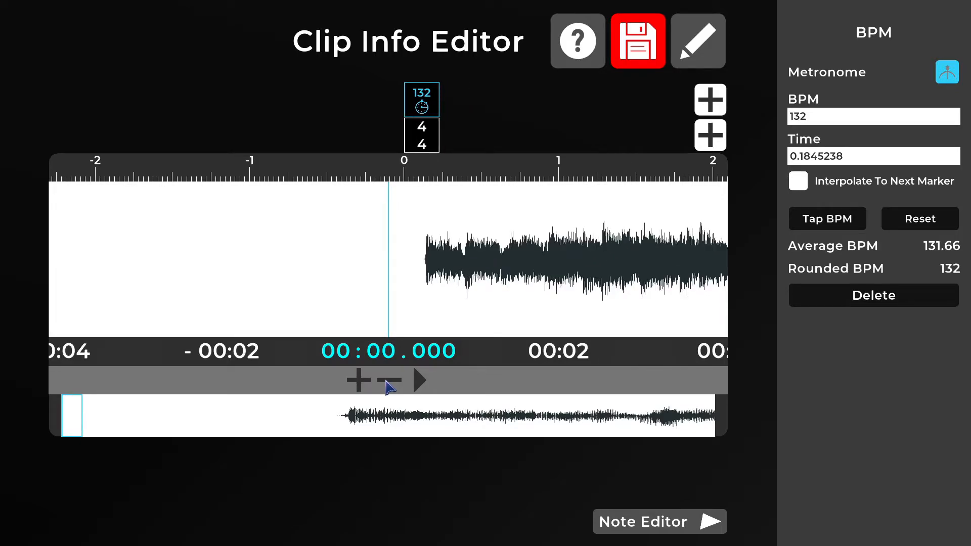
click(420, 380)
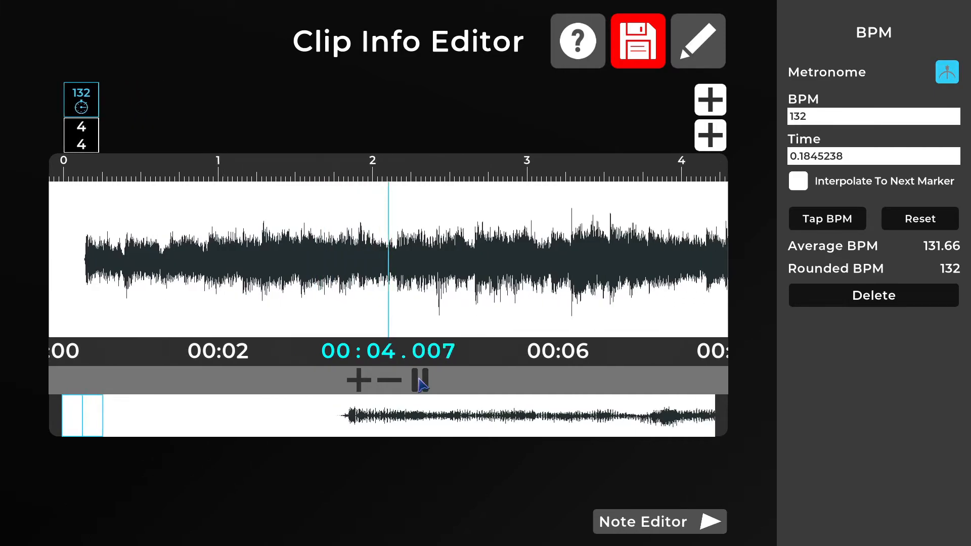
click(420, 382)
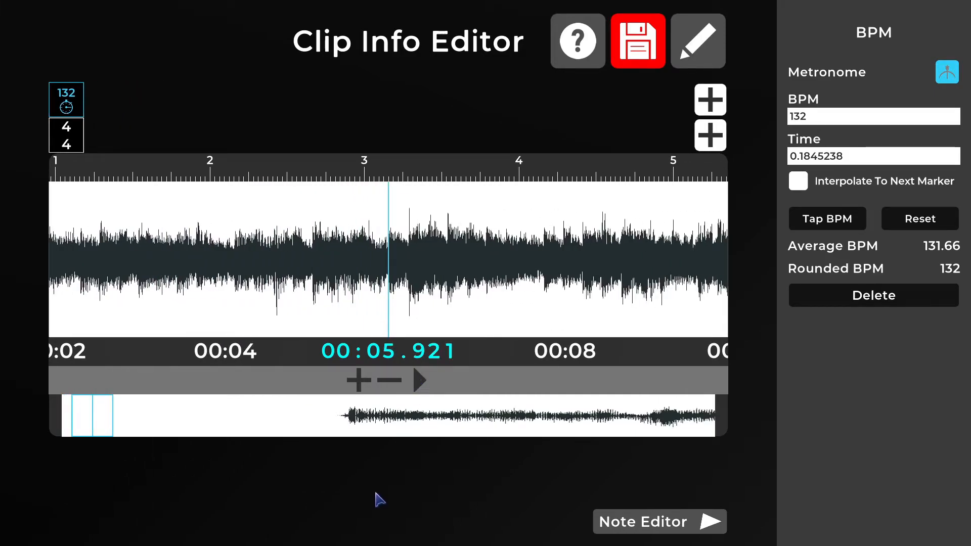
- Play further sections from about 00:06 and 00:14 to compare the beat grid with the music
key(space)
key(space)
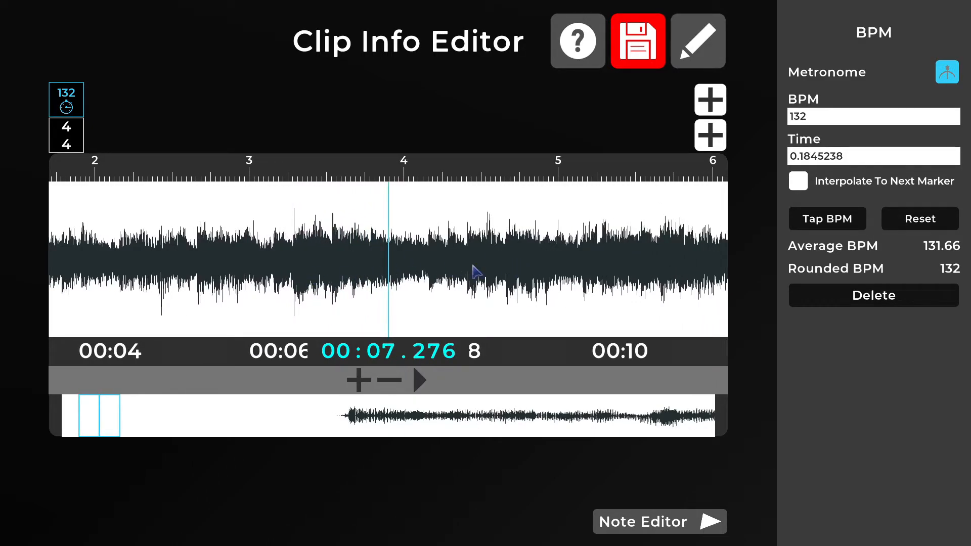
drag(473, 271, 263, 282)
drag(574, 276, 252, 278)
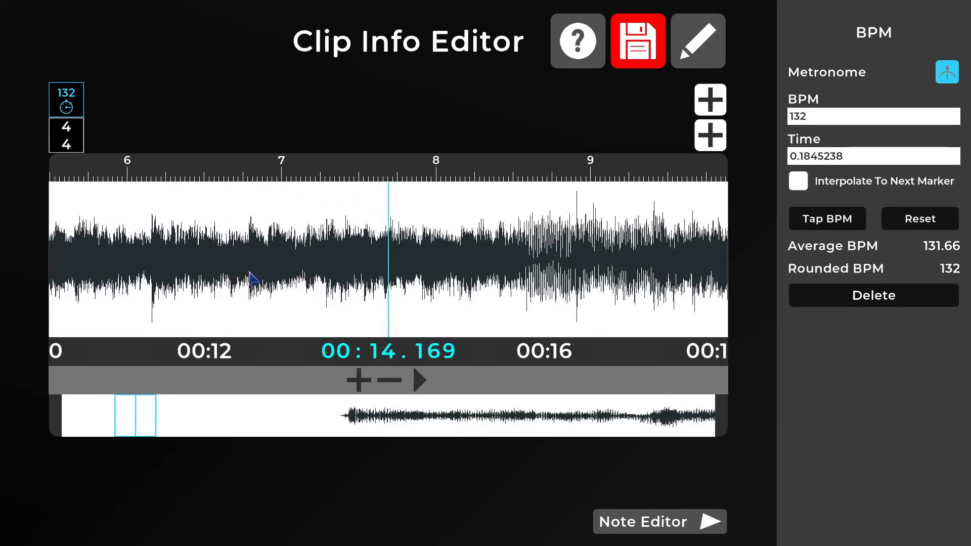
key(space)
key(space)
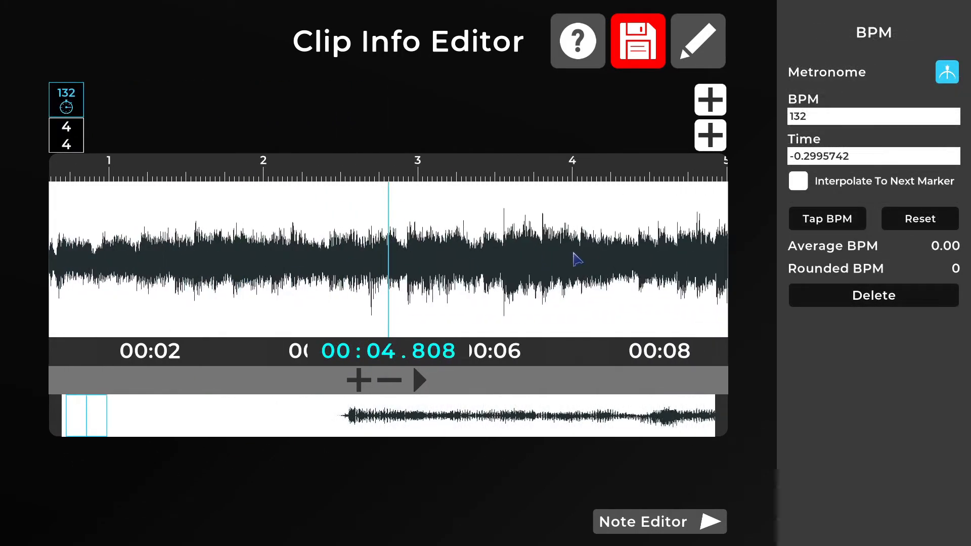
- Move the BPM marker to a time of about 0.0155, aligning bar 17 with the drop at 00:30.924, and play the track to check
drag(573, 253, 223, 258)
drag(596, 261, 217, 260)
drag(549, 257, 251, 251)
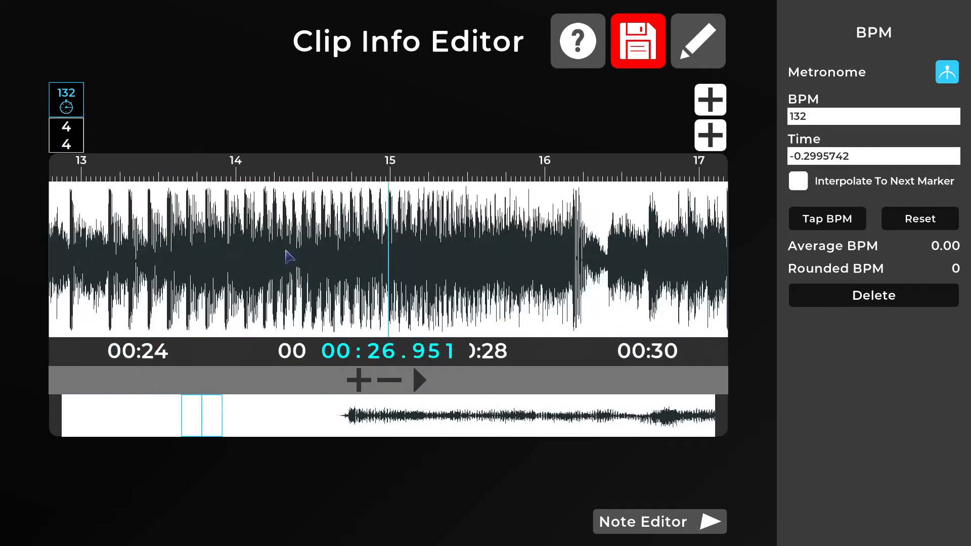
drag(518, 268, 458, 269)
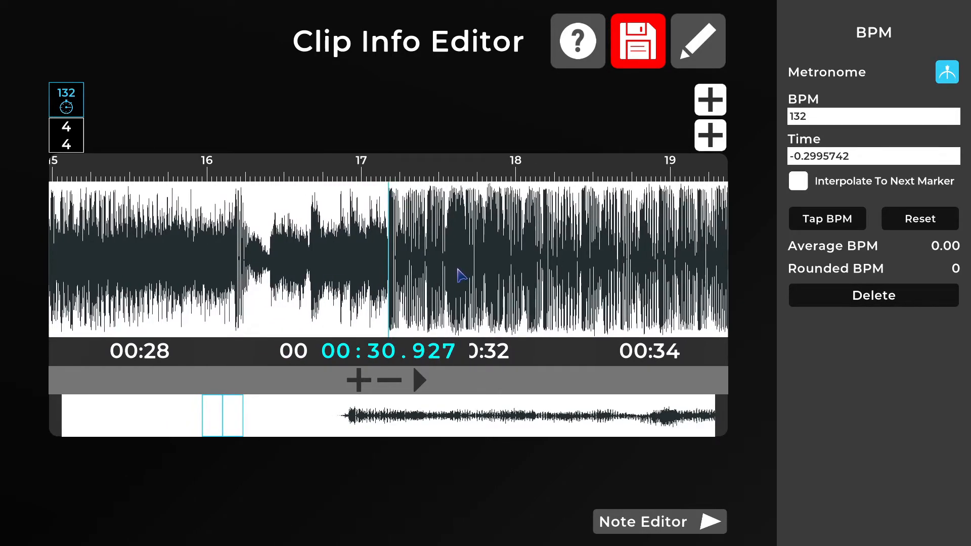
click(358, 380)
click(358, 380)
click(359, 380)
click(358, 380)
click(359, 380)
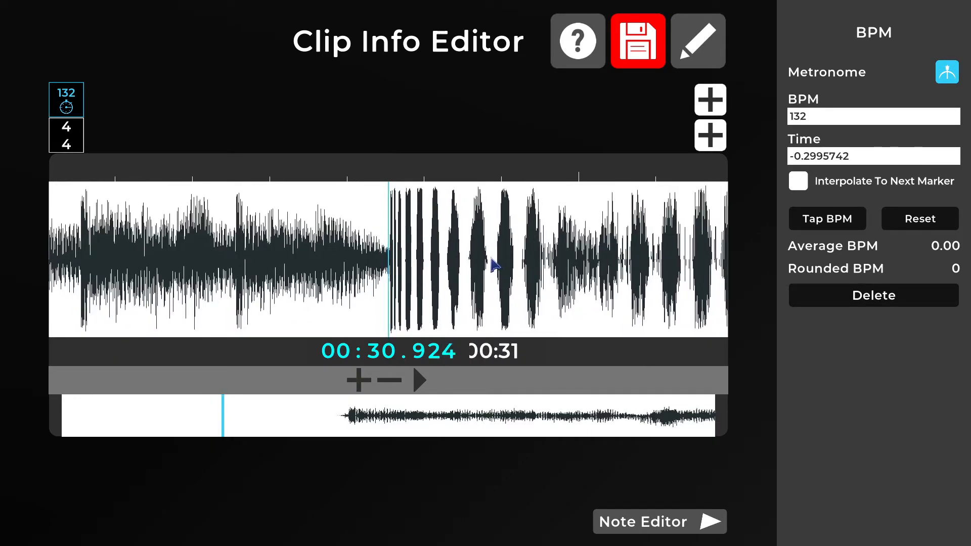
mouse_move(79, 100)
mouse_down()
mouse_move(245, 94)
mouse_move(504, 133)
mouse_up()
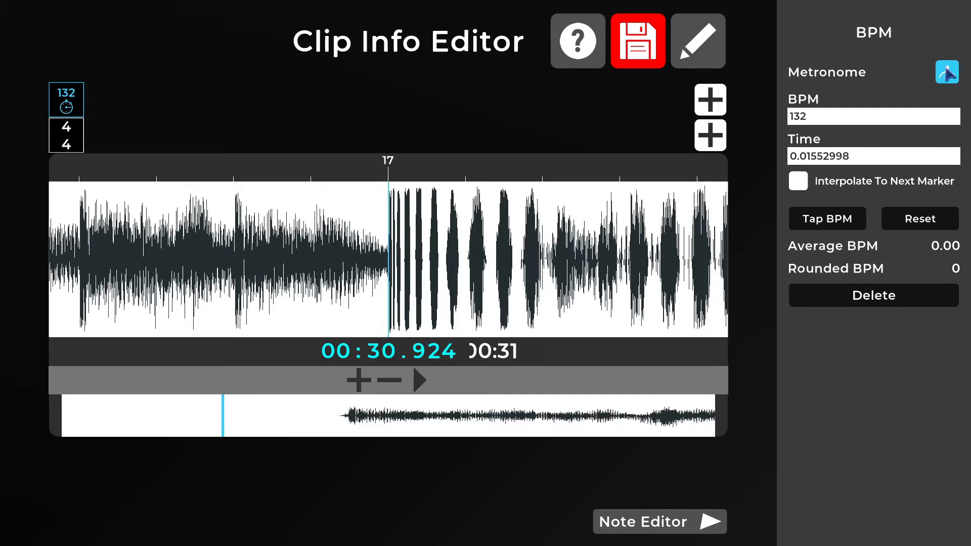
key(space)
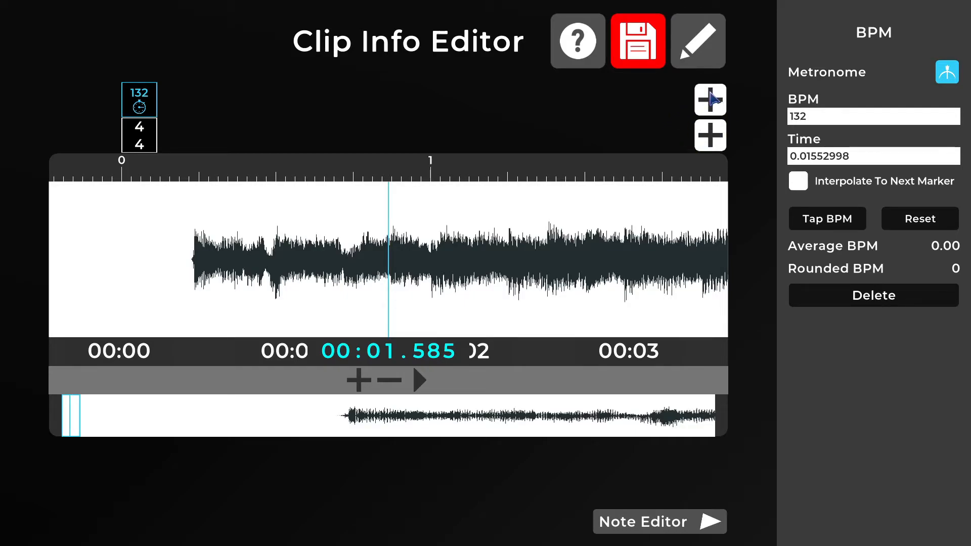
- Try adding a second 132 BPM marker at about 1.379 seconds and interpolating the first marker to it
click(711, 98)
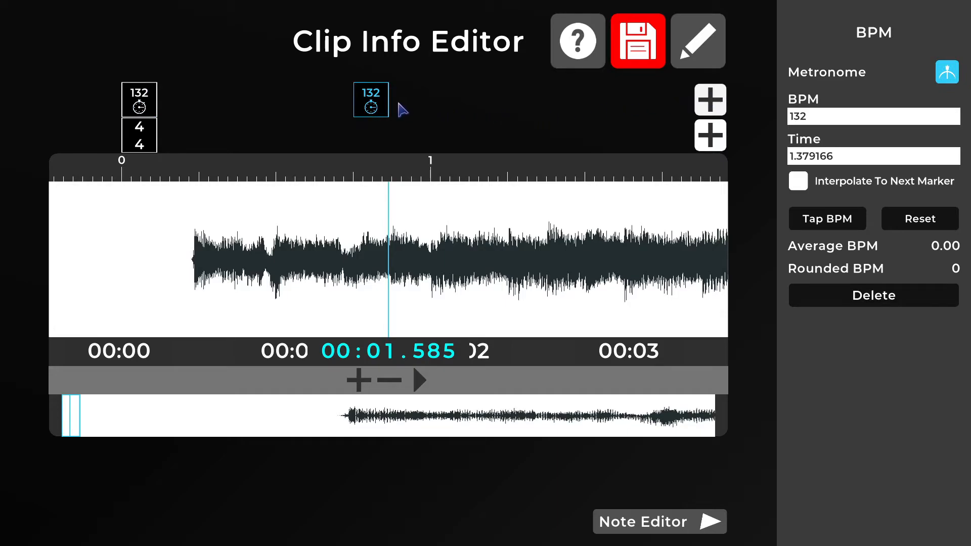
mouse_move(372, 106)
mouse_down()
mouse_move(520, 105)
mouse_move(407, 115)
mouse_up()
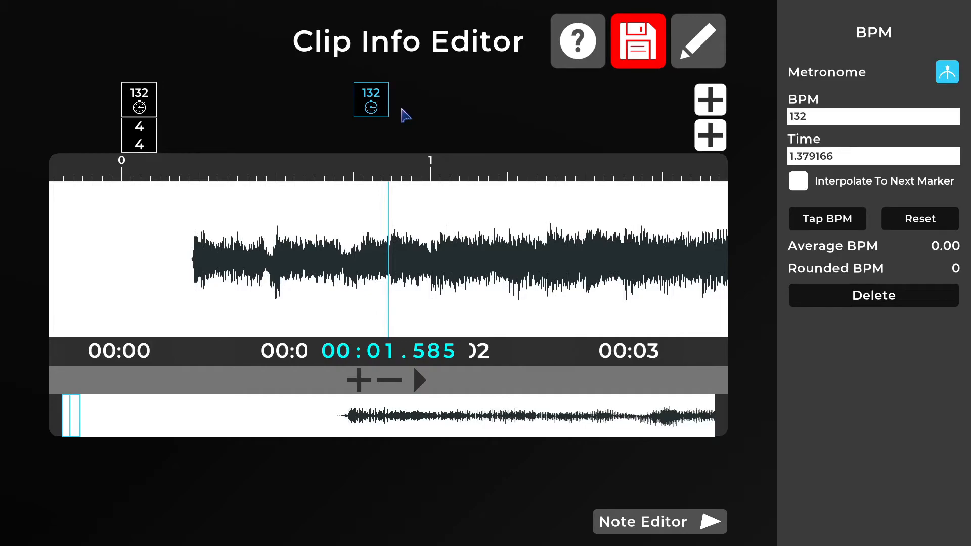
click(145, 101)
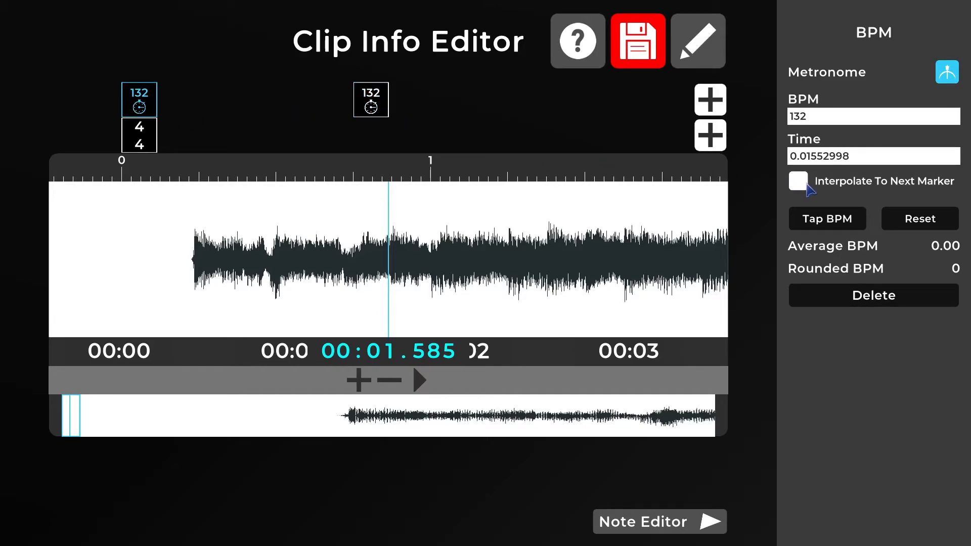
click(371, 106)
mouse_move(374, 104)
mouse_down()
mouse_move(539, 119)
mouse_move(396, 118)
mouse_up()
click(143, 98)
click(794, 179)
- Try adding a second 4/4 time signature marker at starting beat 4 and shifting it further along the track
click(711, 135)
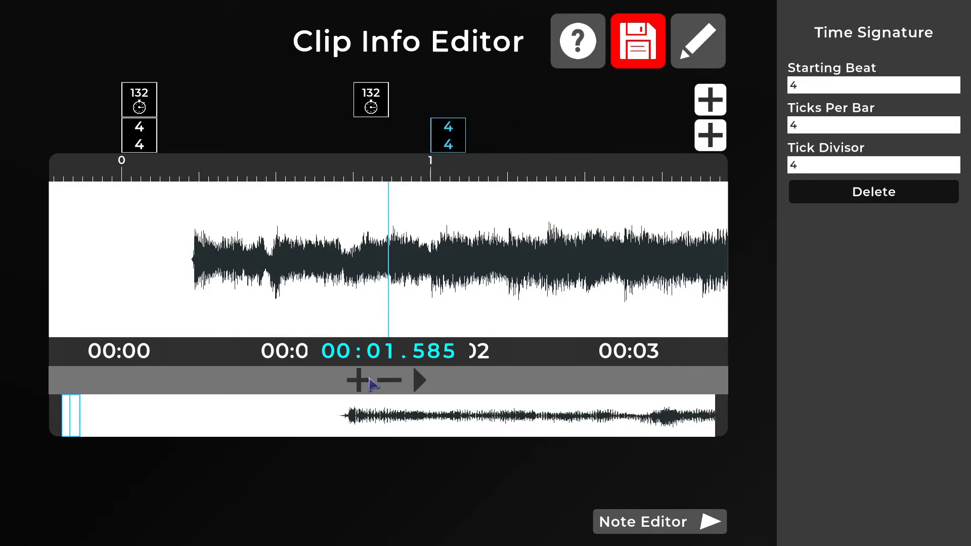
click(373, 379)
click(374, 379)
drag(439, 132, 545, 134)
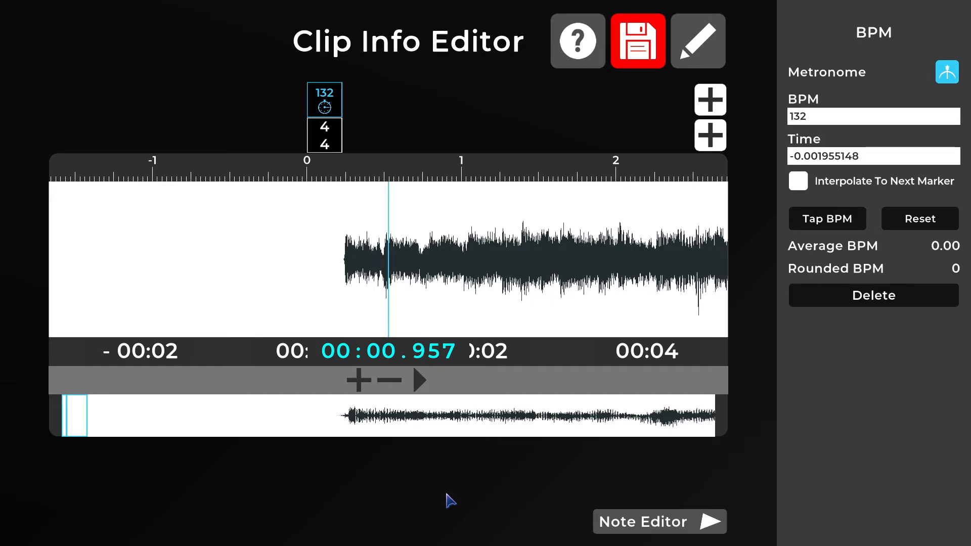
- Add a cue point where the audio begins, at 00:00.422
key(slash)
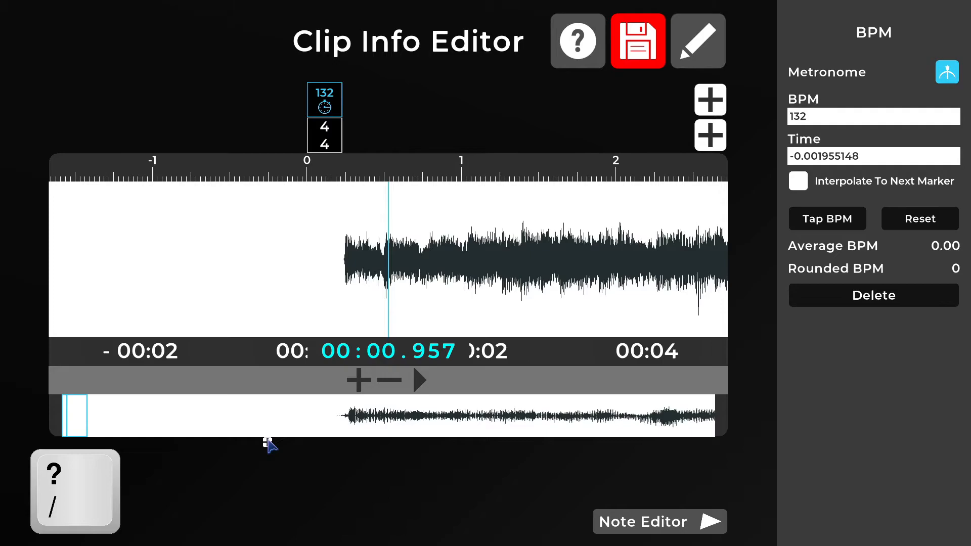
drag(476, 263, 523, 266)
key(slash)
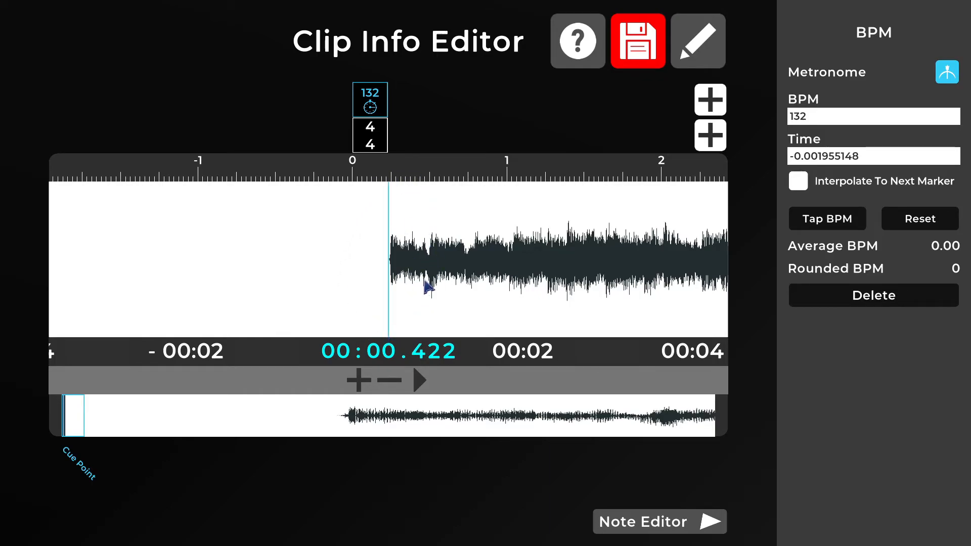
- Place one cue point partway through the intro and another at the drop, at 00:30.874
mouse_move(536, 306)
mouse_down()
mouse_move(399, 297)
mouse_move(126, 303)
mouse_up()
drag(622, 267, 116, 303)
drag(338, 293, 530, 280)
drag(421, 288, 563, 284)
mouse_move(354, 286)
mouse_down()
mouse_move(550, 276)
mouse_move(177, 296)
mouse_up()
key(c)
key(c)
mouse_move(617, 271)
mouse_down()
mouse_move(336, 268)
mouse_move(424, 266)
mouse_move(431, 256)
mouse_up()
key(c)
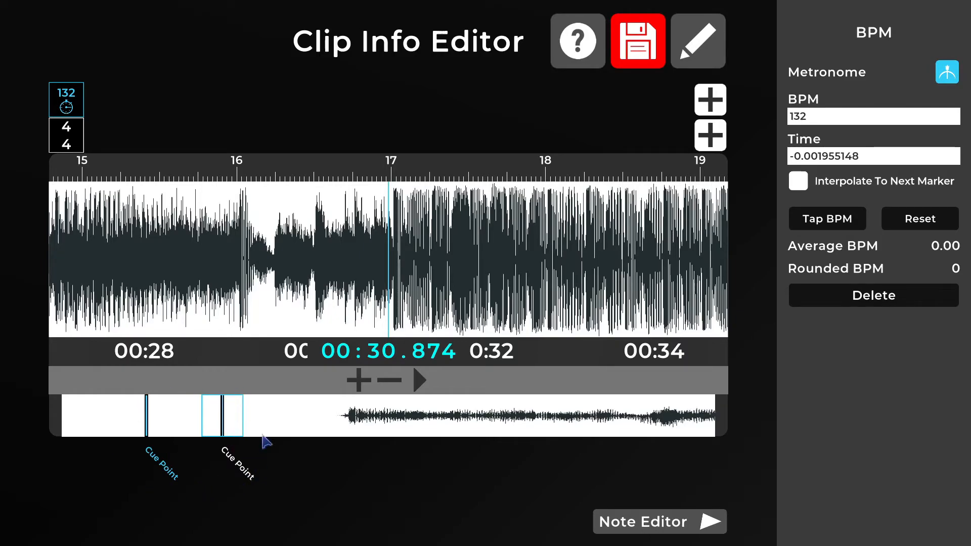
- Name the cue point at the drop "Nasty Drop :^)"
drag(258, 416, 239, 424)
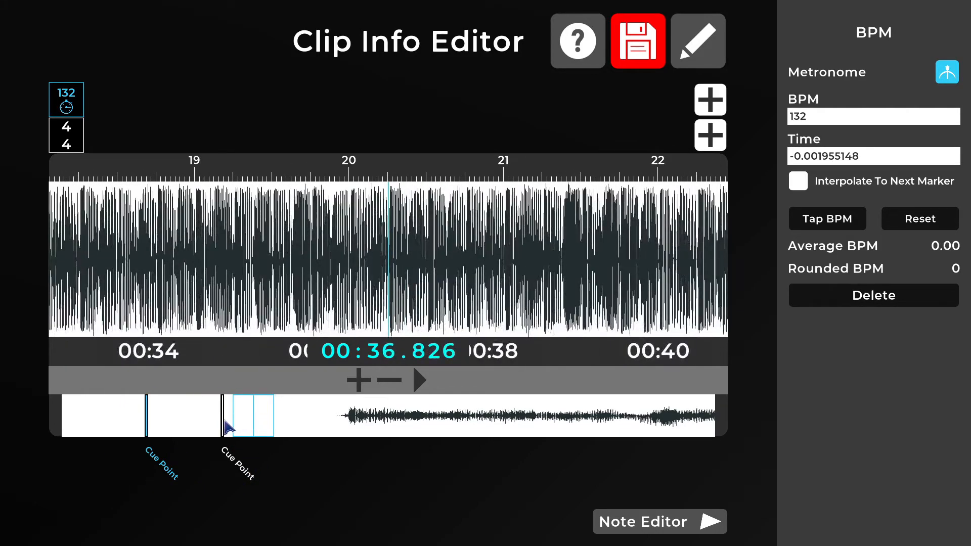
click(223, 424)
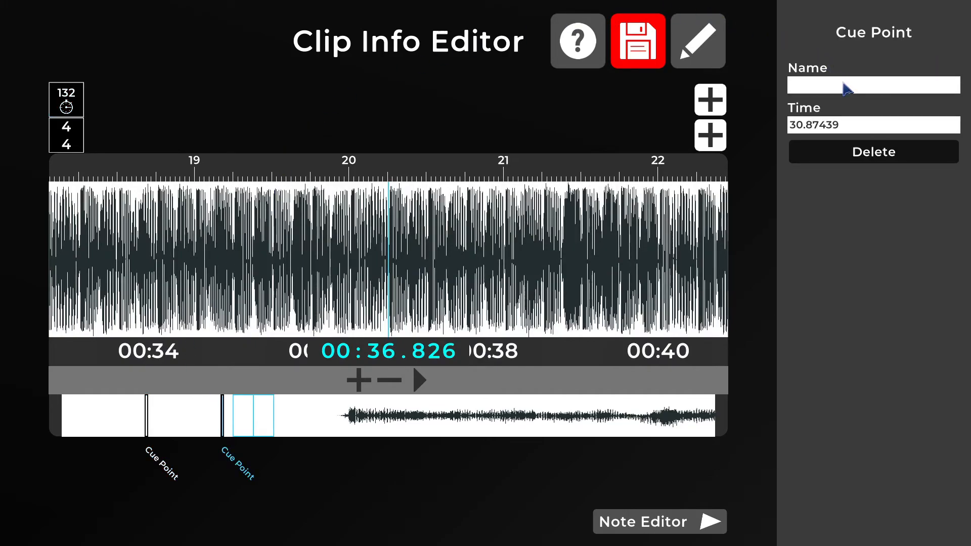
click(844, 85)
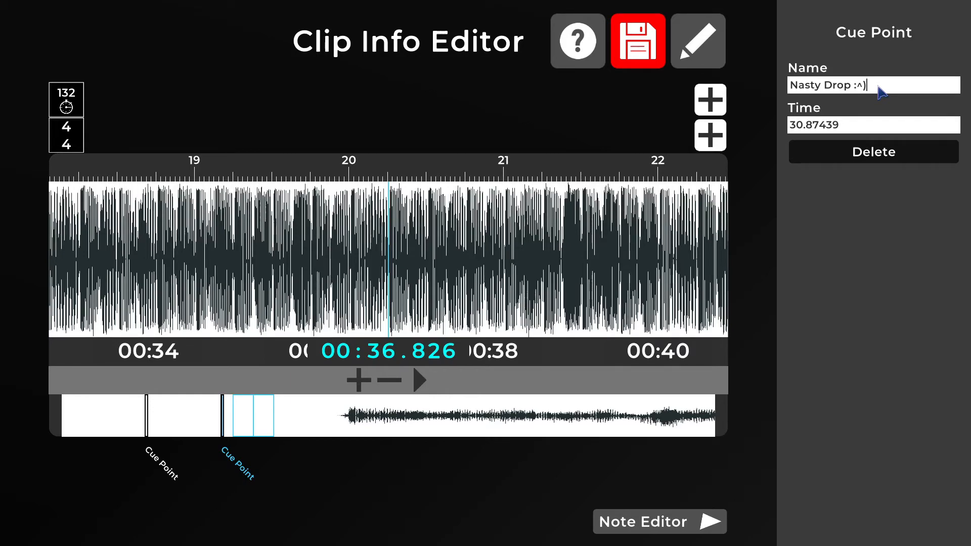
click(847, 128)
click(226, 428)
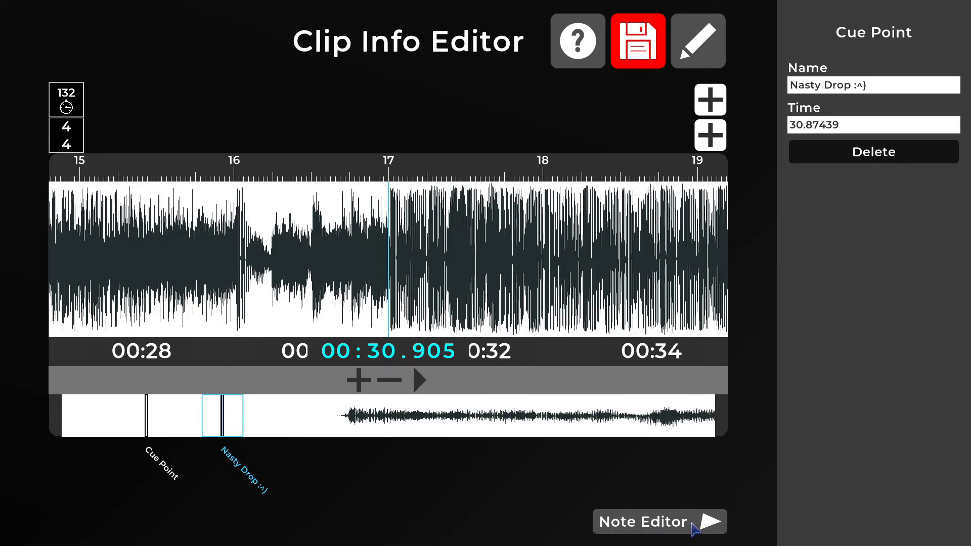
- Add a cue point at bar 20 from the Note Editor and return to the Clip Info Editor
click(694, 529)
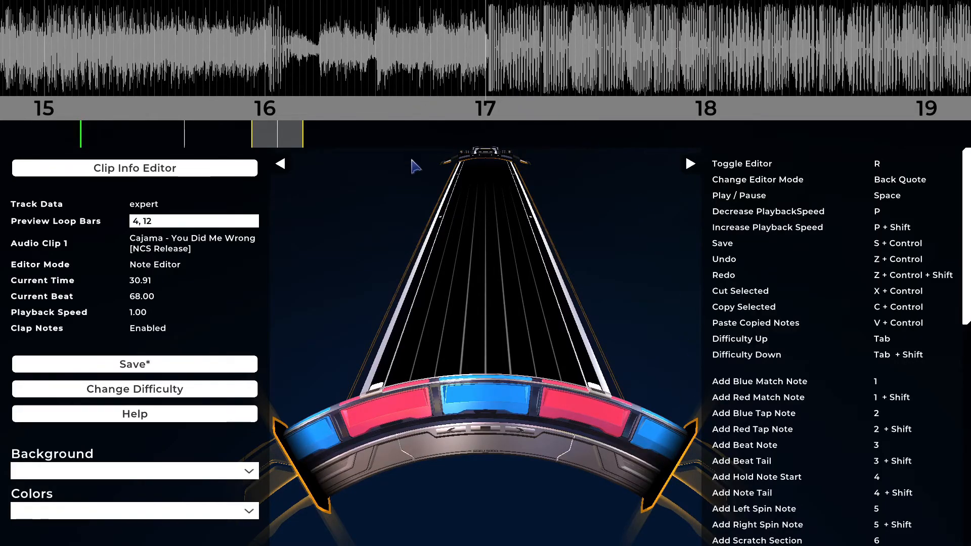
scroll(855, 58, down, 1)
scroll(854, 59, down, 10)
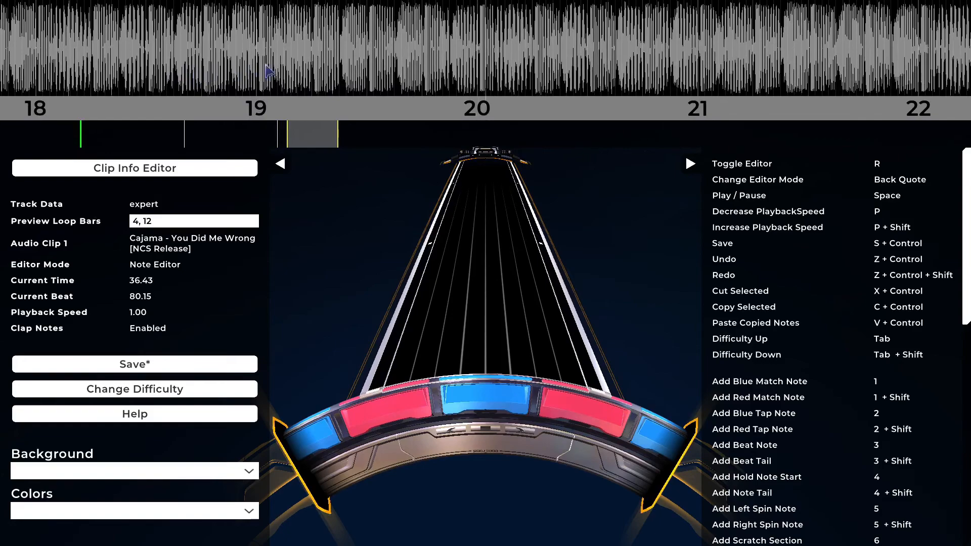
scroll(435, 81, up, 1)
scroll(434, 81, up, 1)
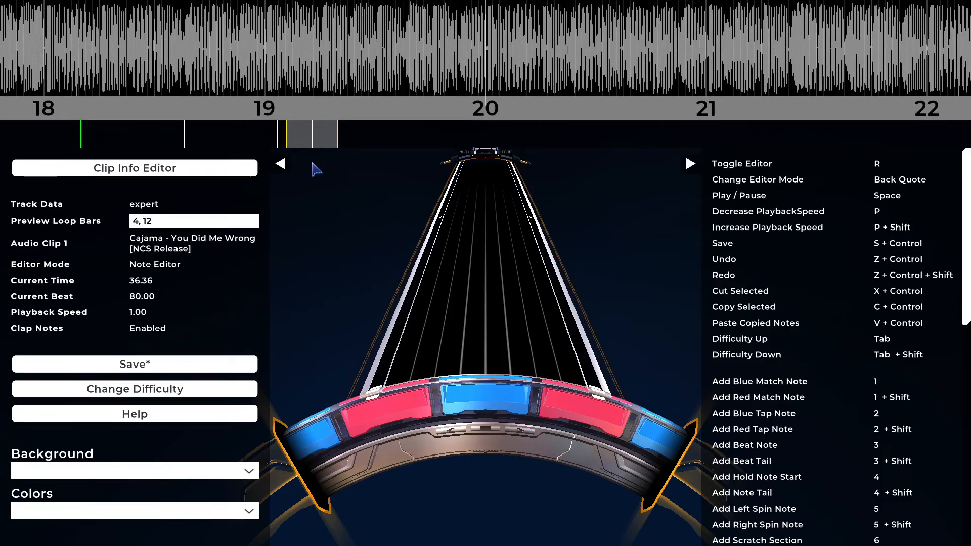
click(152, 174)
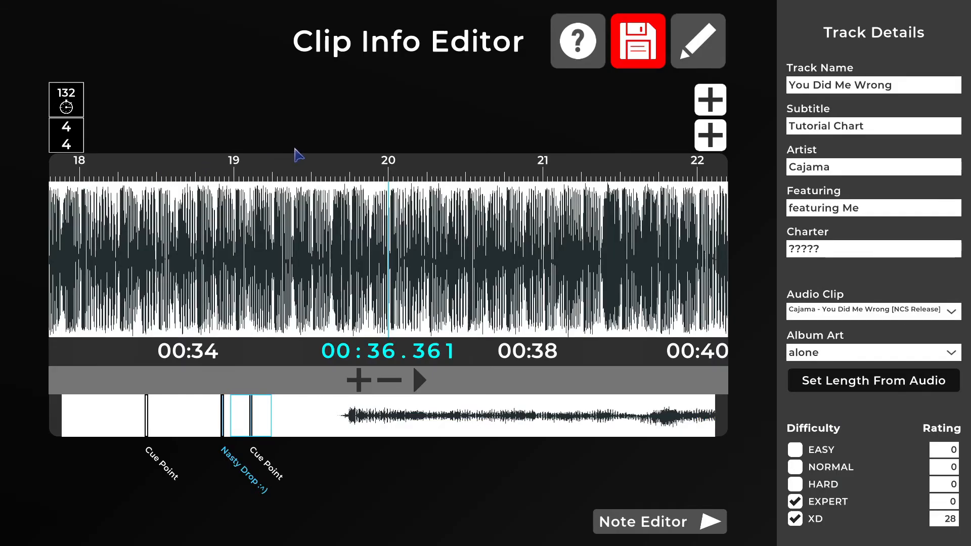
- Save the chart, test-play it briefly from 00:36, and exit to the track selection
click(632, 58)
key(Escape)
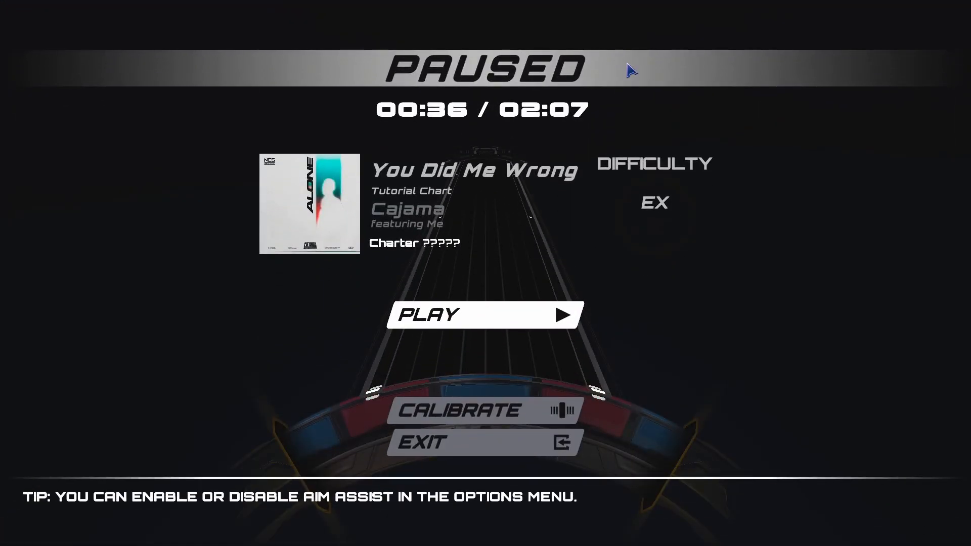
key(Return)
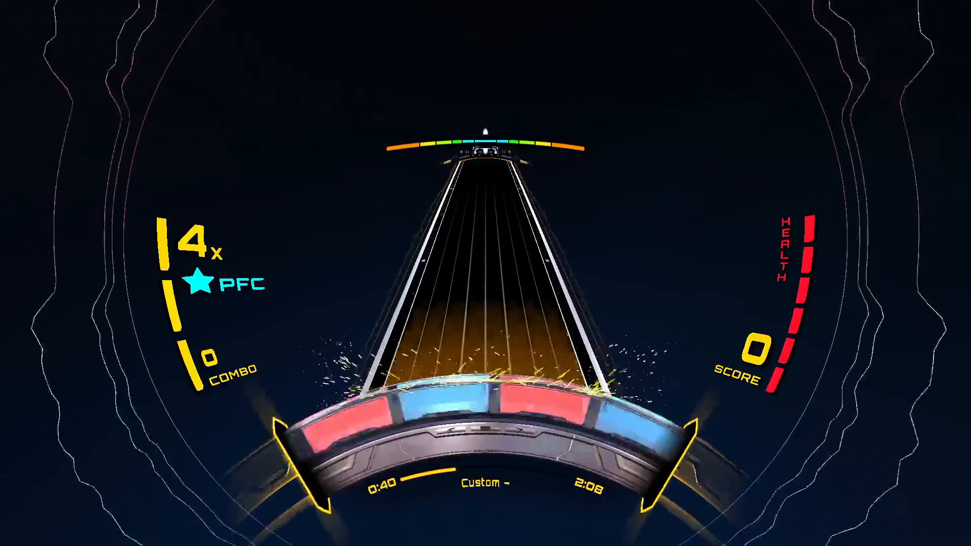
key(e)
key(Escape)
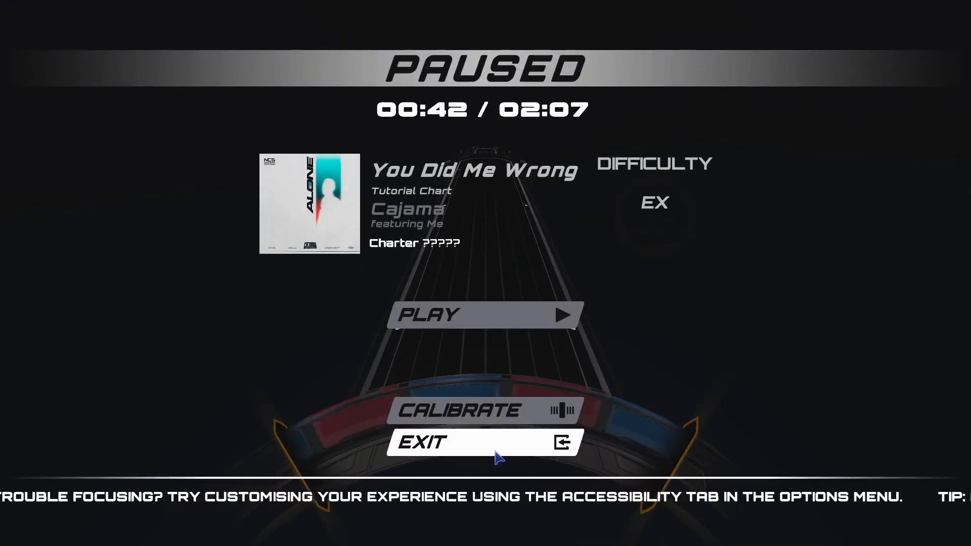
click(502, 457)
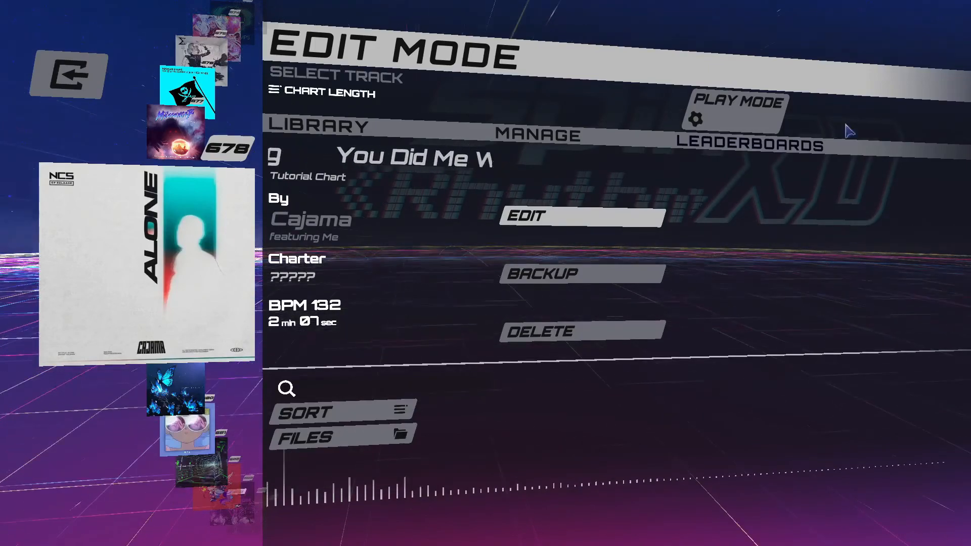
- View the chart's XD difficulty in Play Mode and return to Edit Mode
click(742, 107)
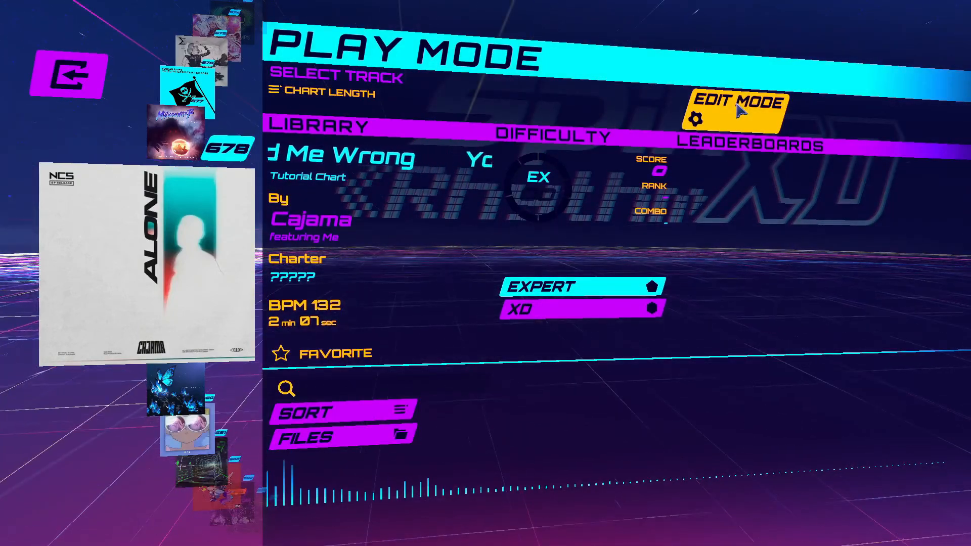
click(623, 313)
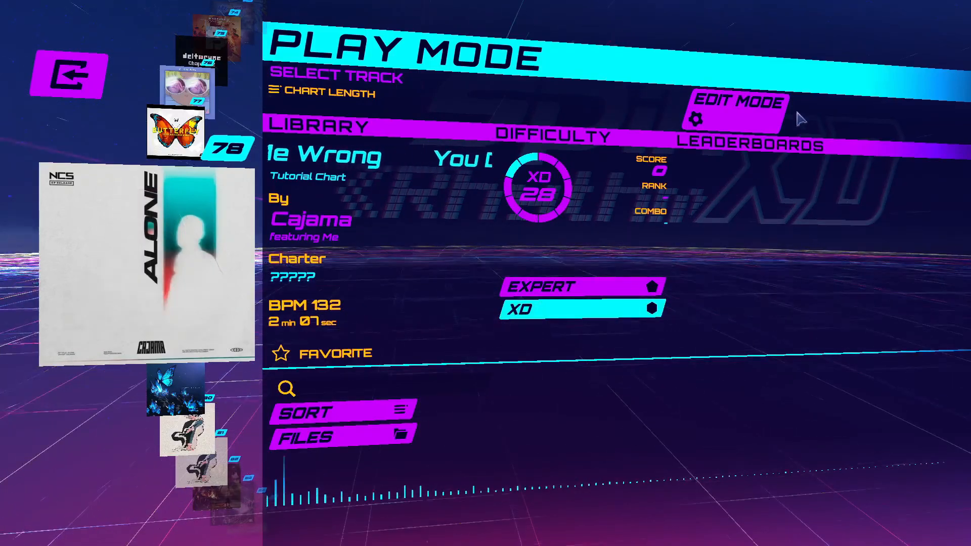
click(753, 114)
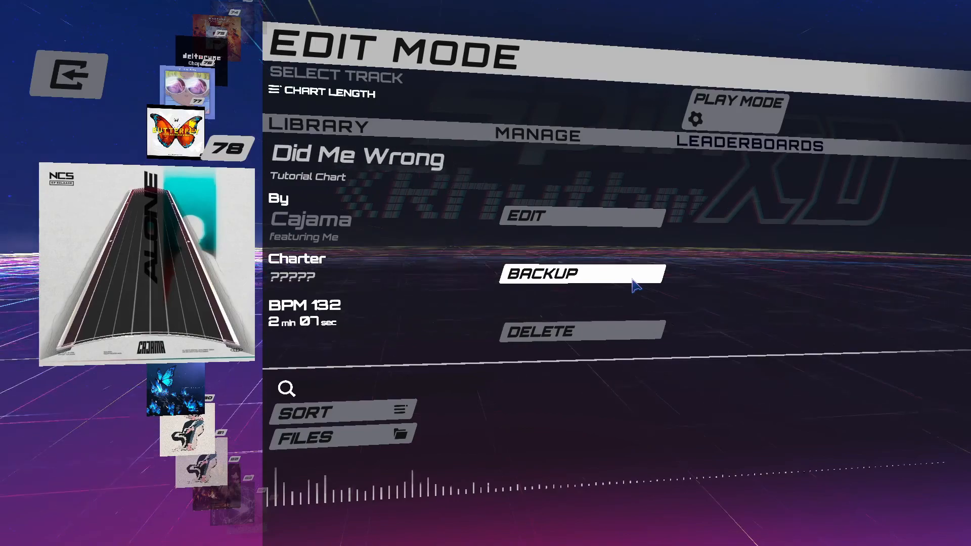
- Delete the You Did Me Wrong tutorial chart, confirm the deletion, and return to the main menu
click(630, 341)
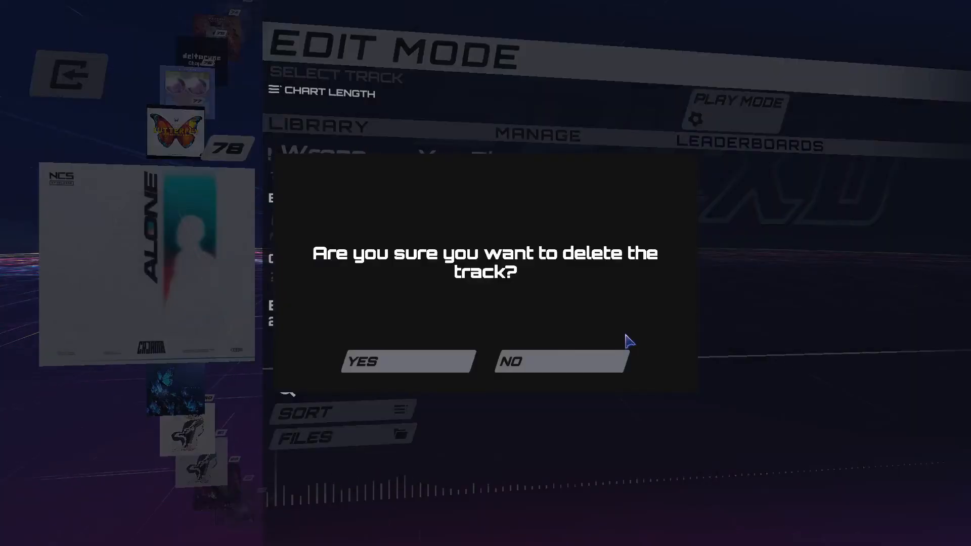
click(430, 363)
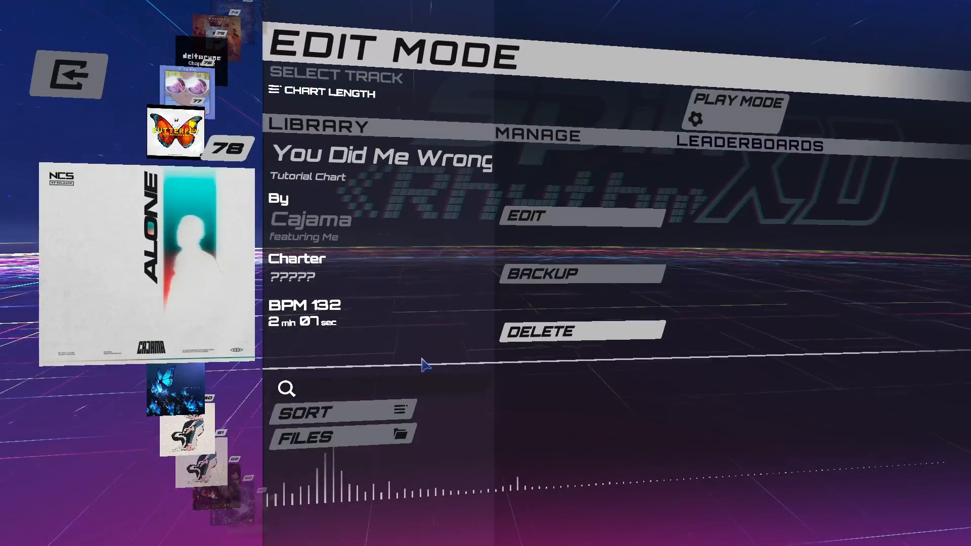
click(93, 91)
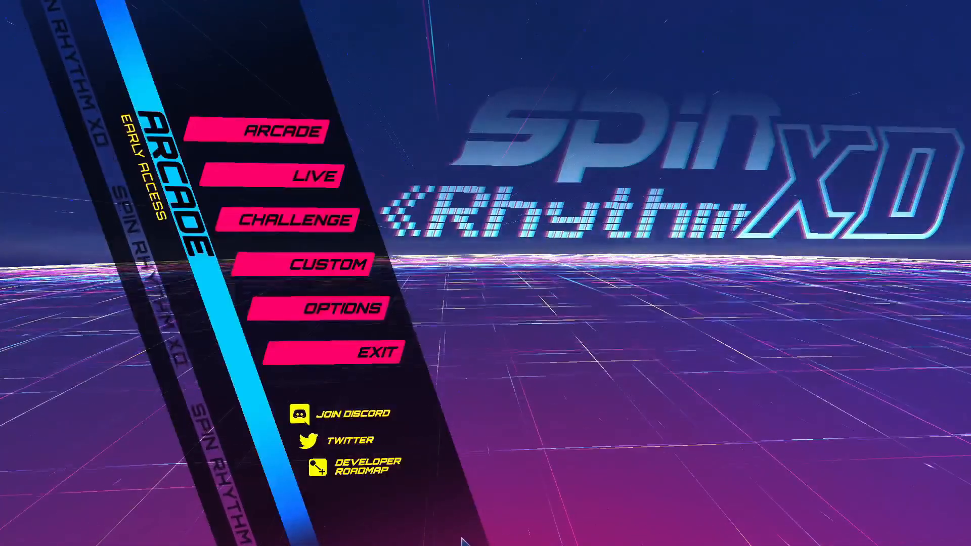